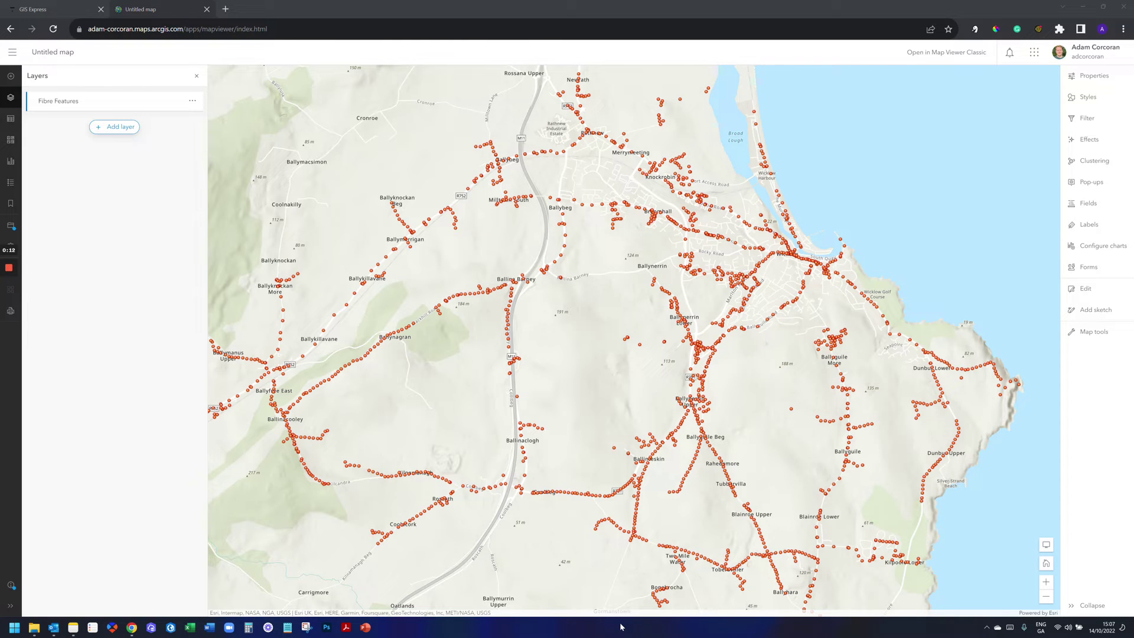
Inspect a fibre point's attributes on the map, and open the pop-up configuration of the Fibre Features layer.
left_click(508, 341)
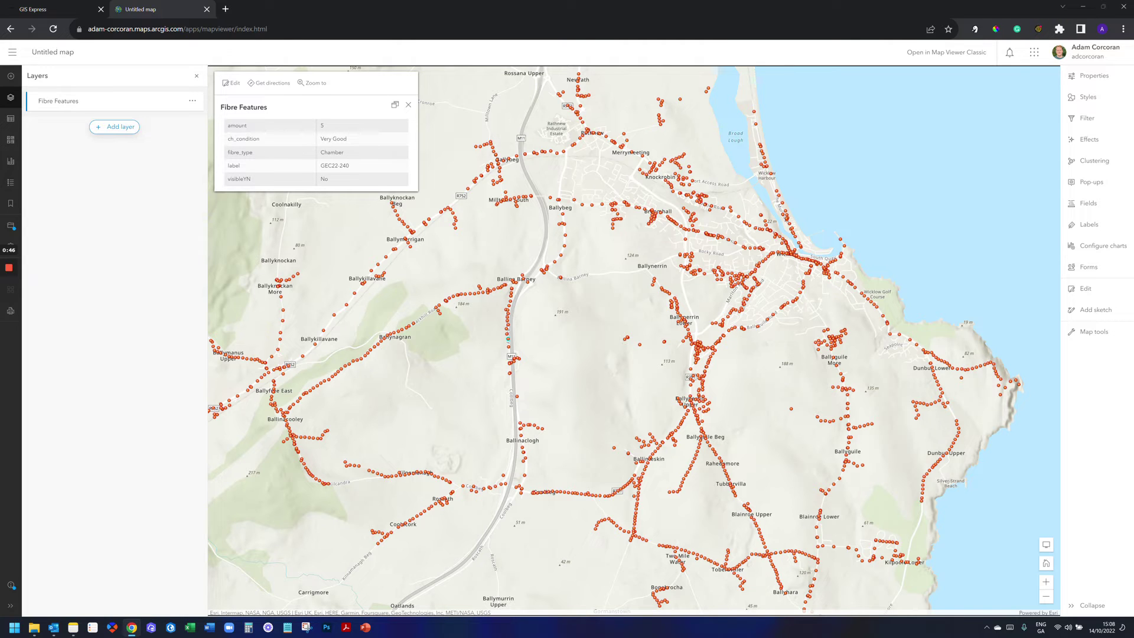
left_click_drag(231, 126, 239, 168)
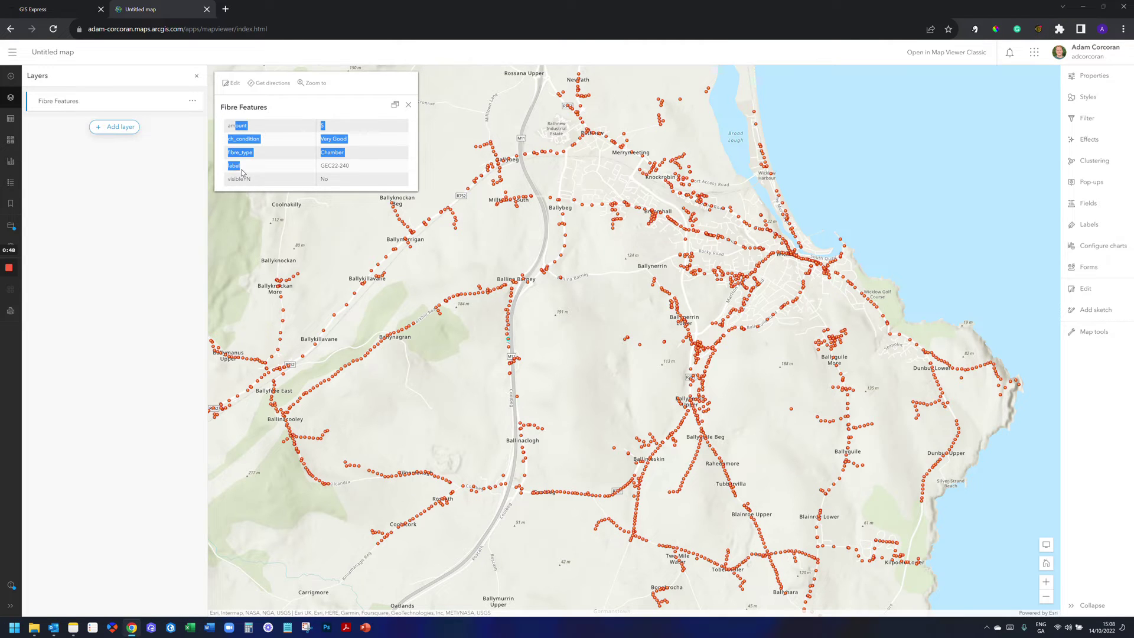
left_click(241, 166)
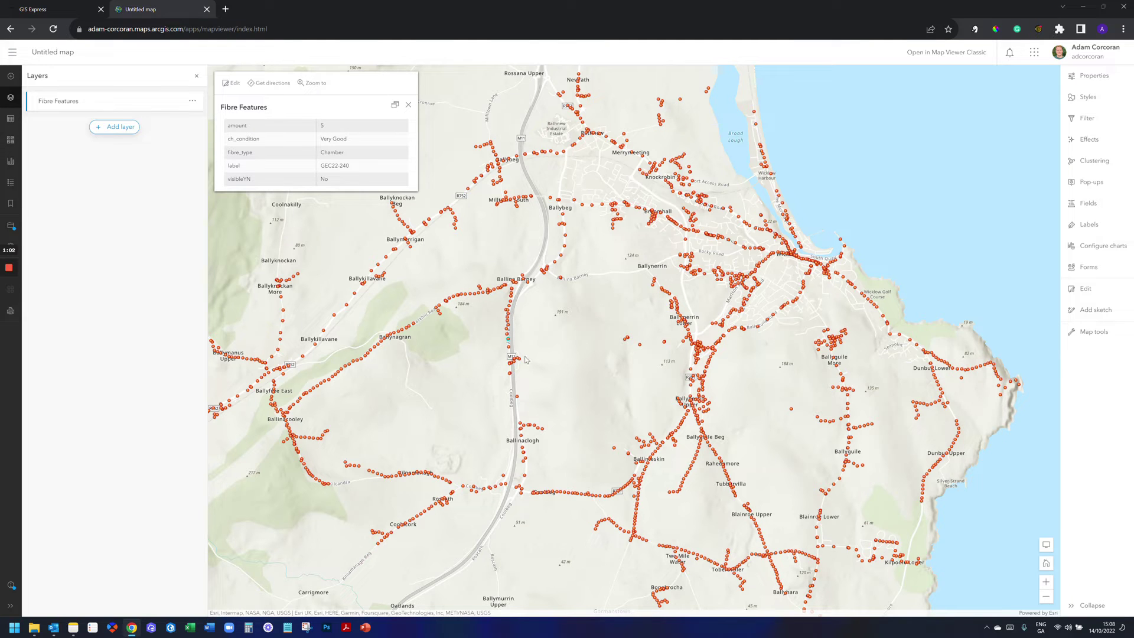
left_click(1102, 187)
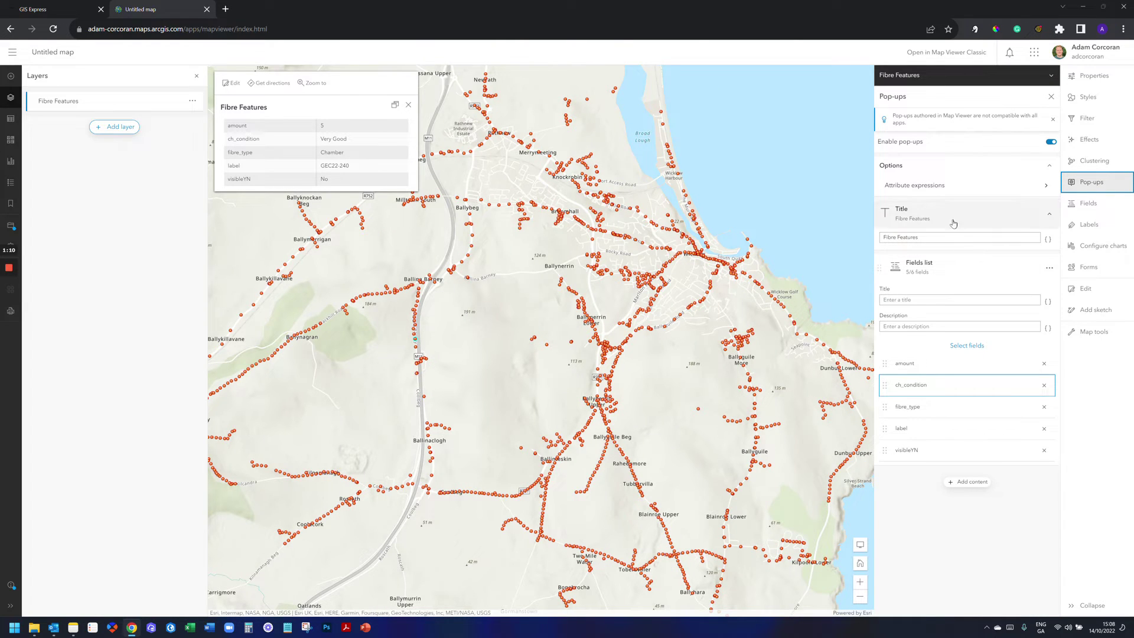
Change the pop-up title of the Fibre Features layer to "Fibre Points".
left_click(958, 240)
double_click(913, 238)
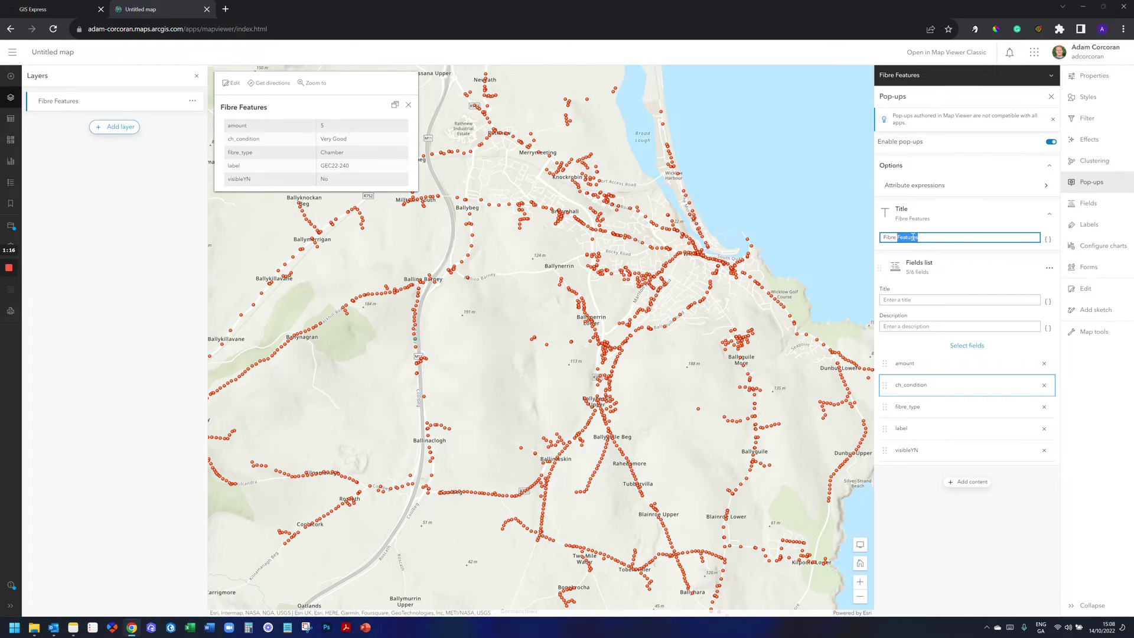
key("BackSpace")
type("Point")
left_click(959, 220)
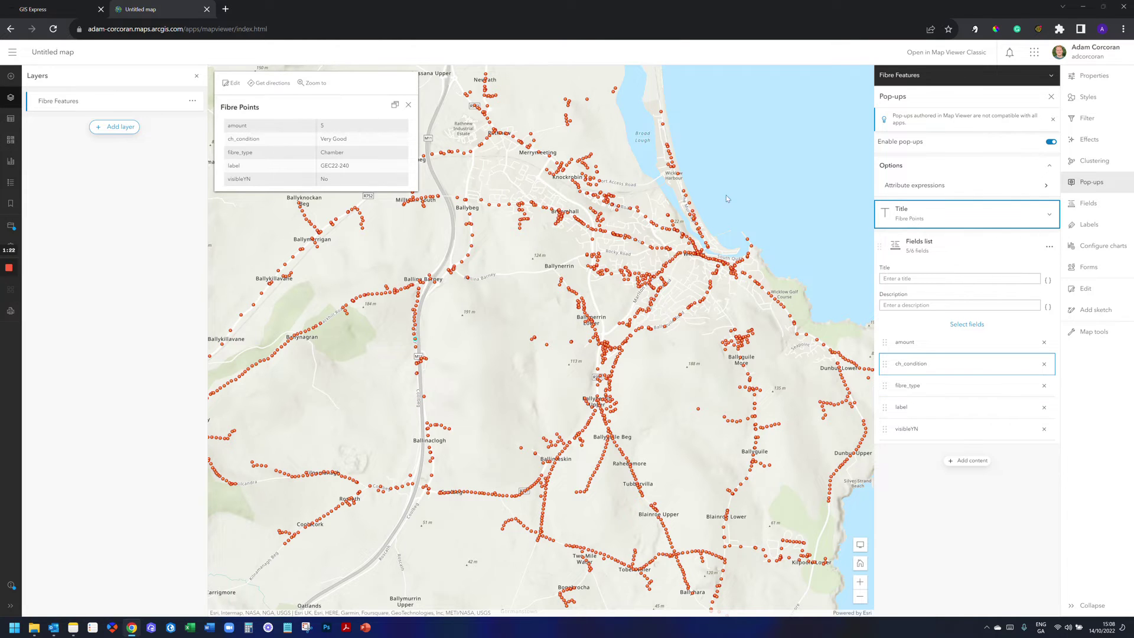
Replace the static pop-up title text with the {label} field.
left_click(933, 218)
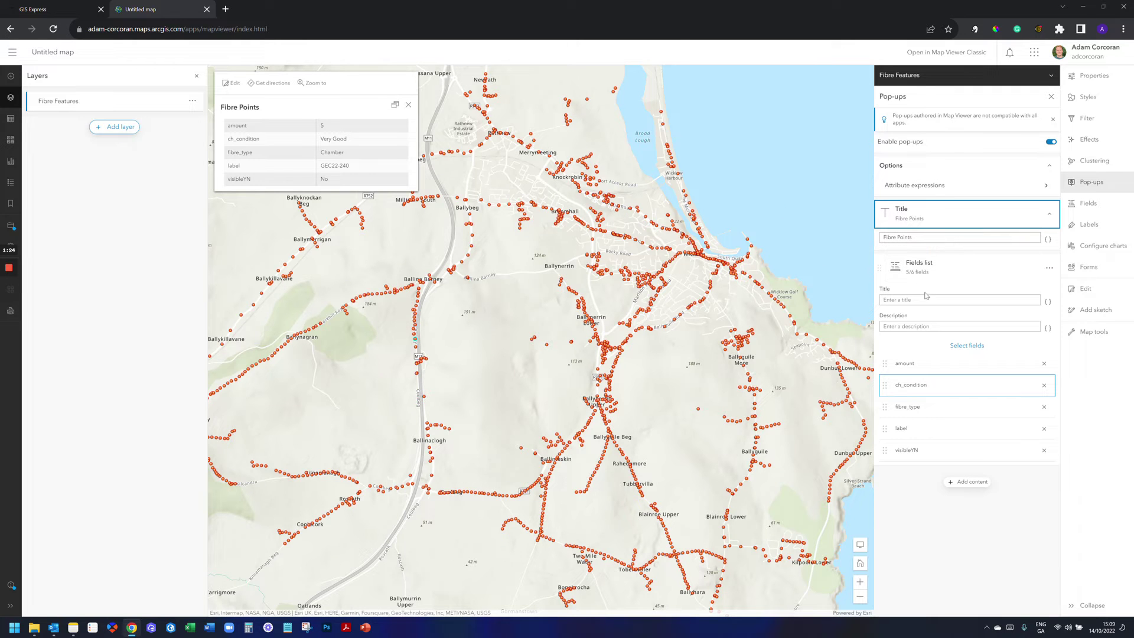
left_click_drag(929, 237, 818, 228)
key("BackSpace")
key("BackSpace")
key("BackSpace")
key("BackSpace")
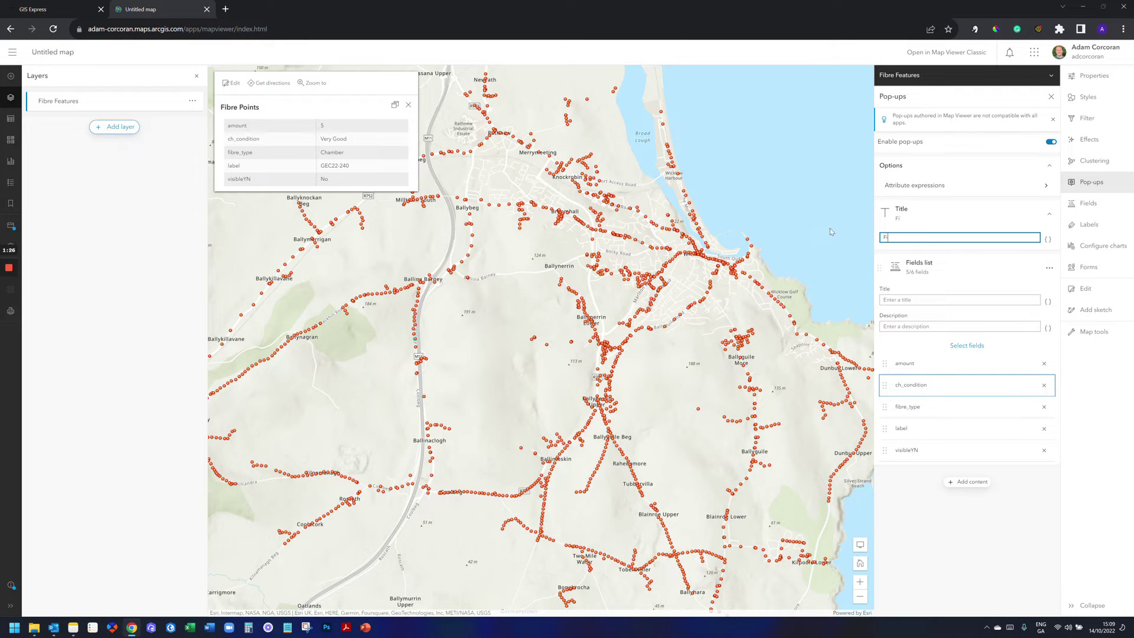
left_click(1048, 238)
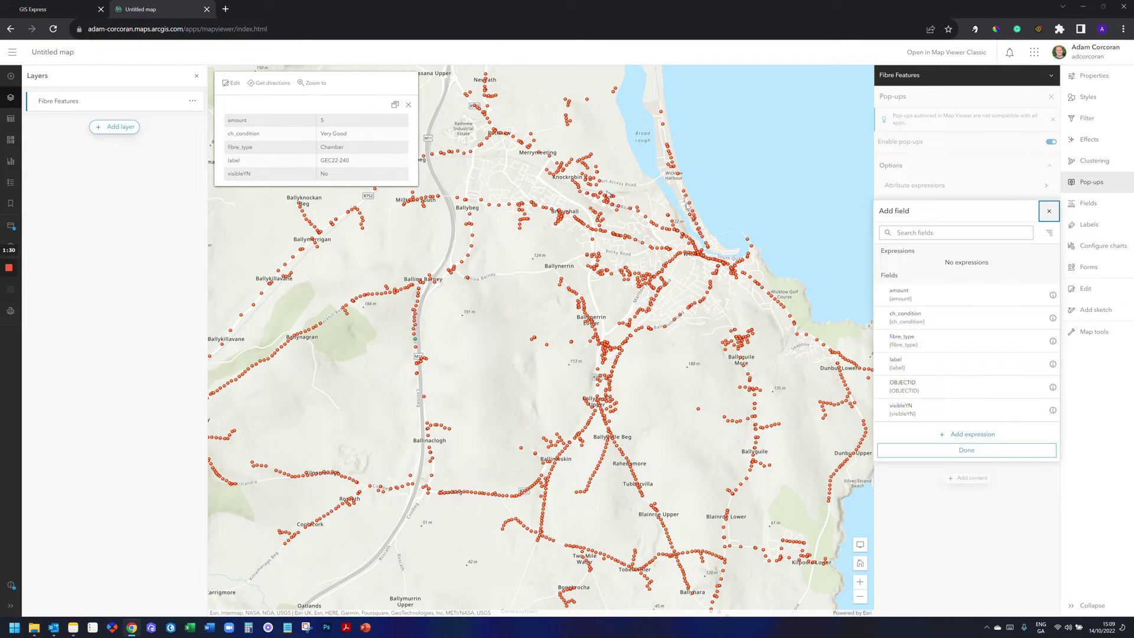
left_click(910, 366)
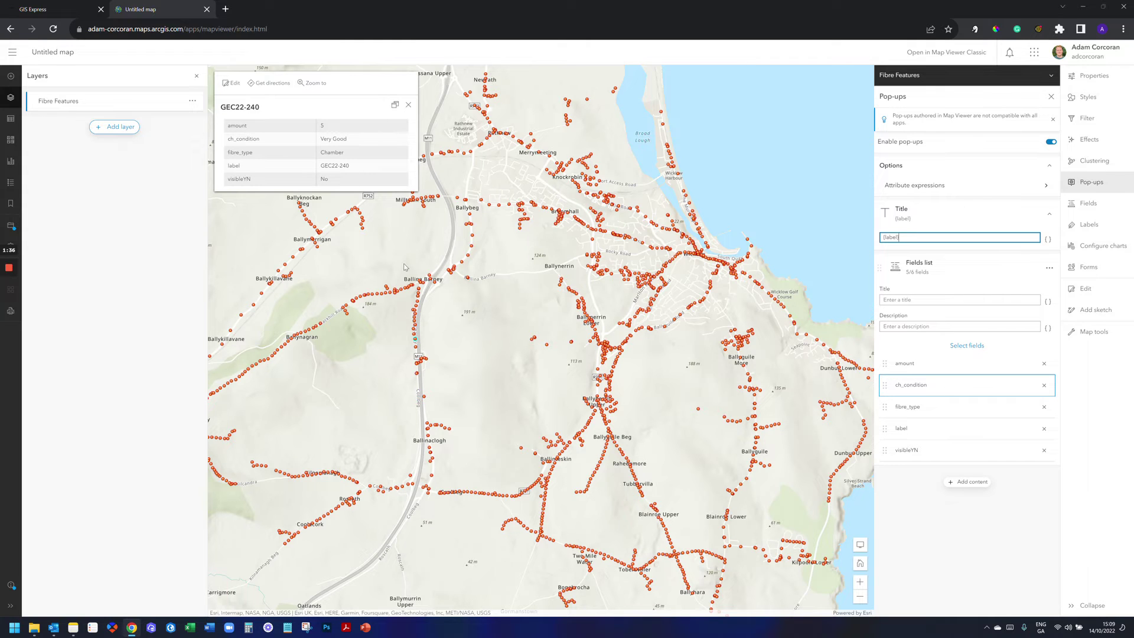
Check the pop-up title on several other fibre points on the map.
left_click(422, 284)
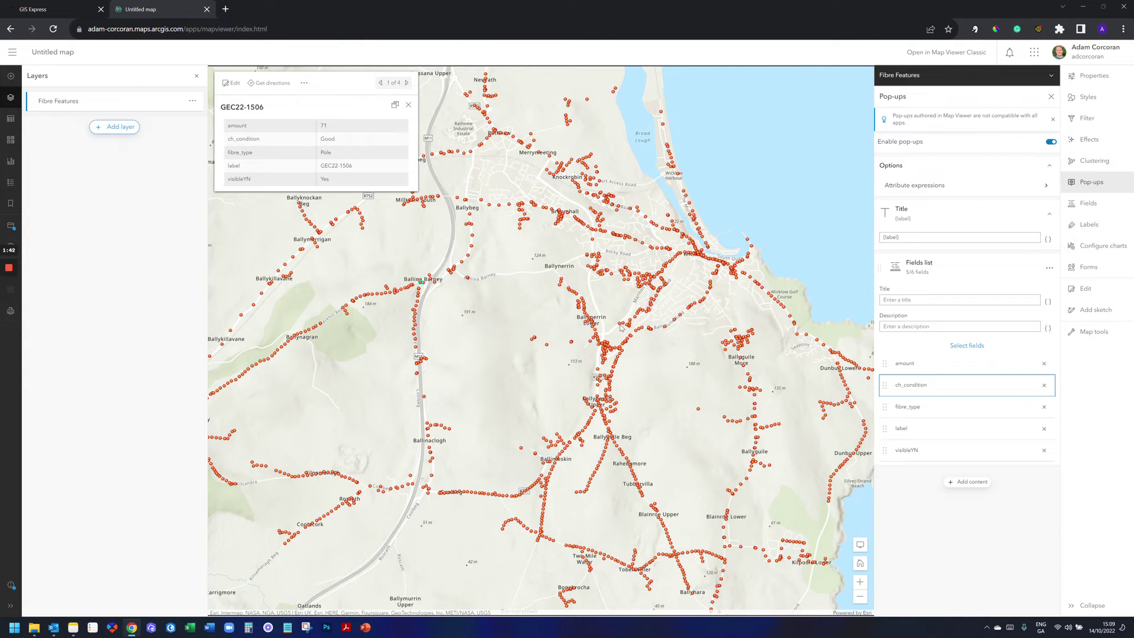
left_click(648, 285)
left_click(664, 267)
Remove label from the pop-up's fields list and order the rest as fibre_type, visibleYN, ch_condition, amount.
left_click(1044, 431)
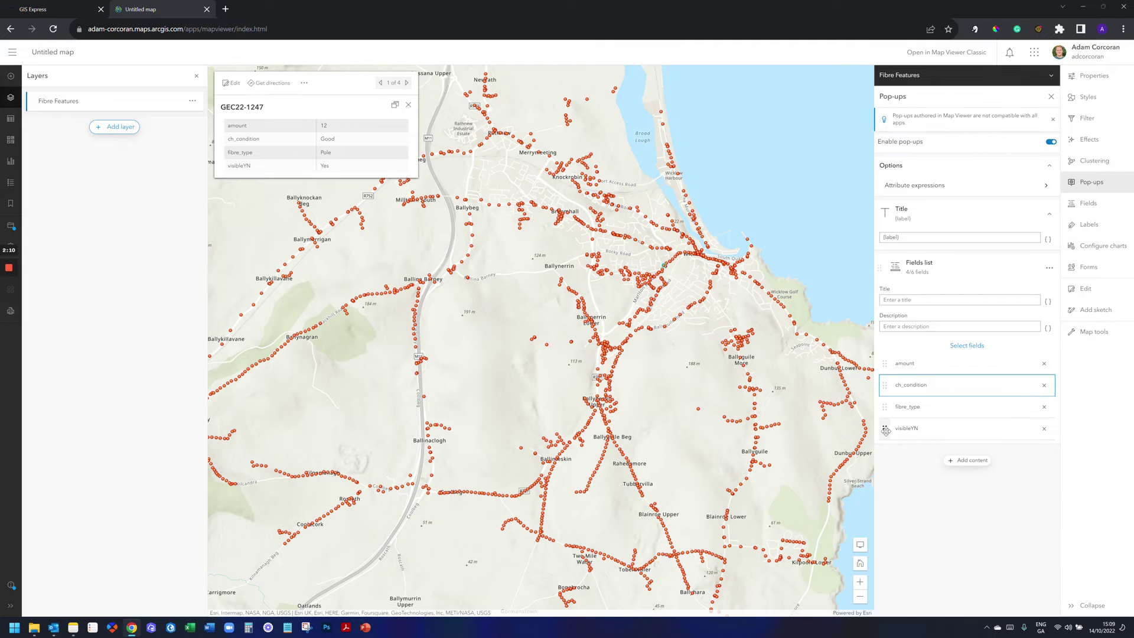
left_click_drag(885, 407, 887, 431)
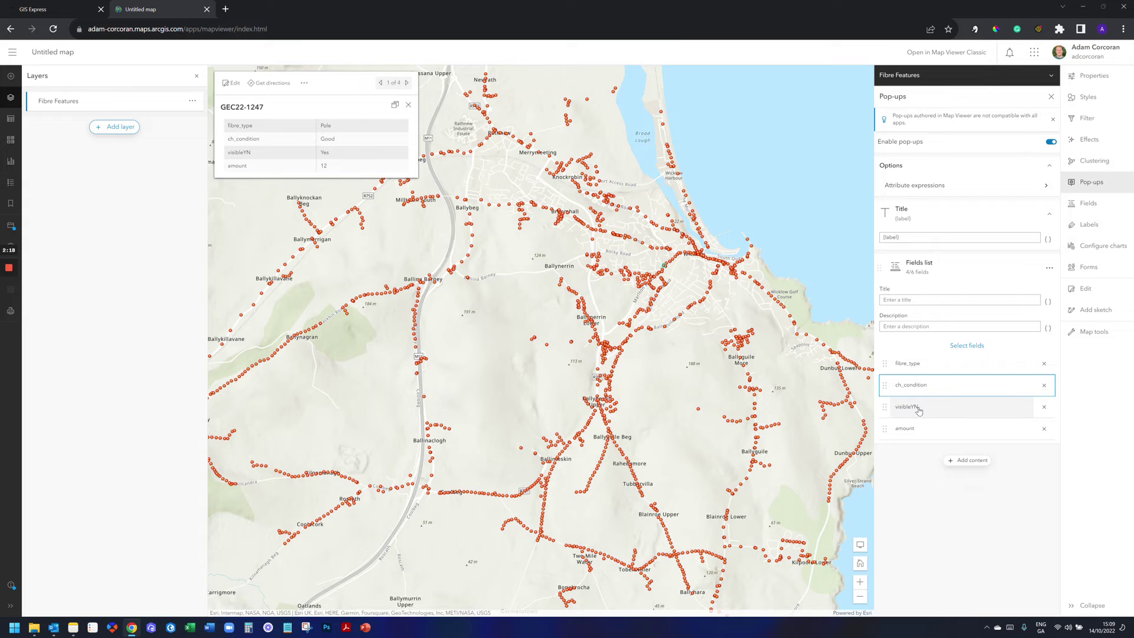
left_click_drag(888, 407, 888, 384)
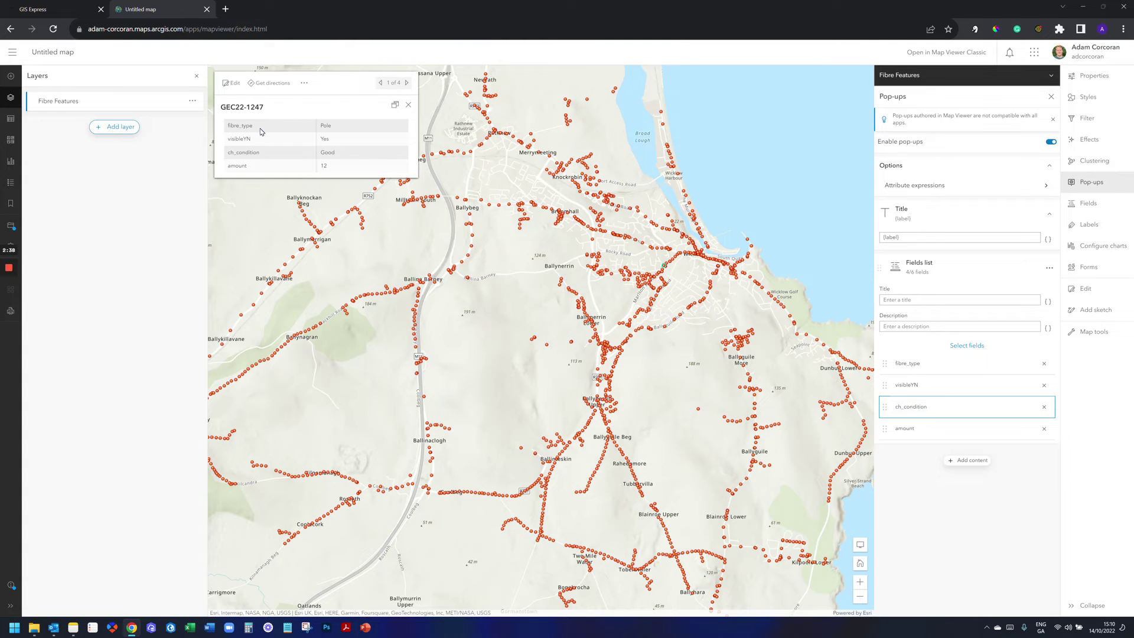
Delete the fields list from the pop-up and add a Text content element in its place.
left_click(1050, 269)
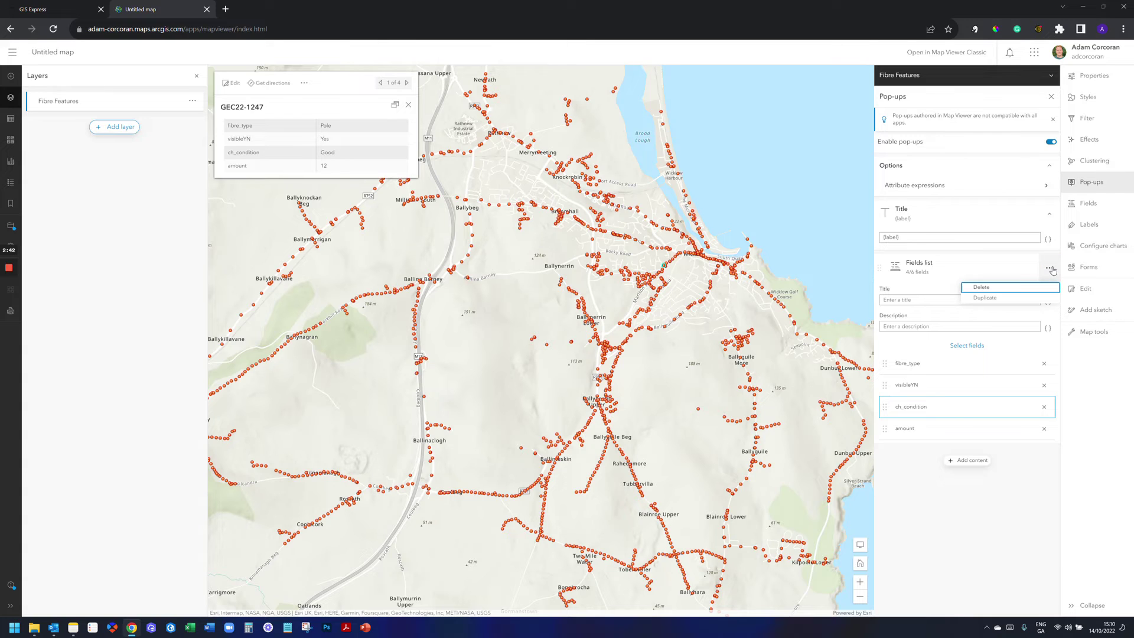
left_click(1003, 288)
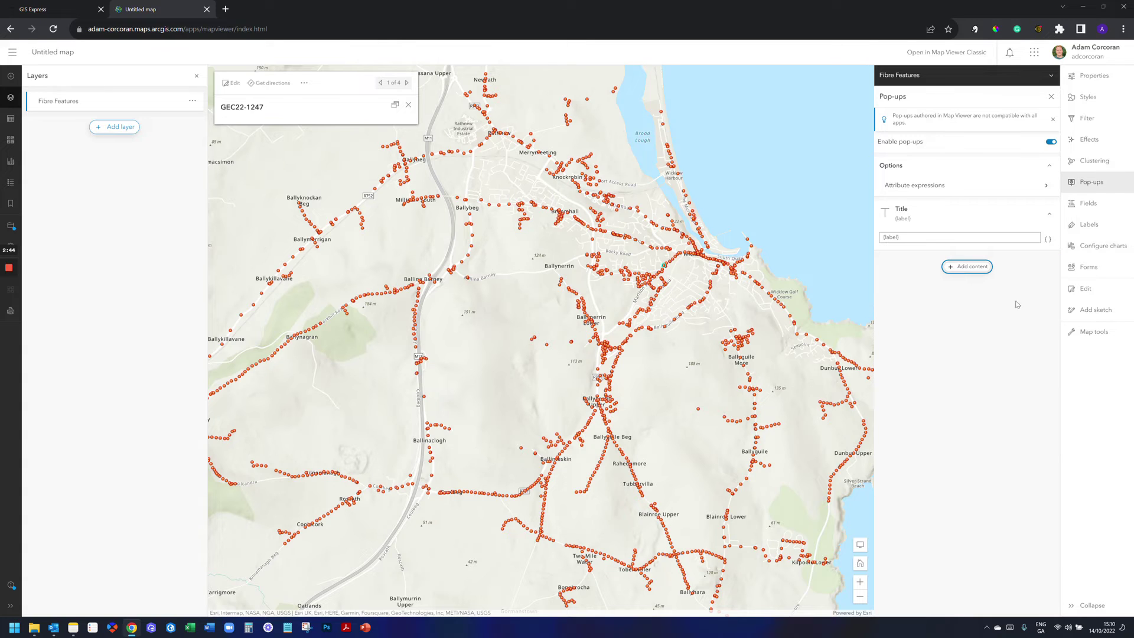
left_click(969, 268)
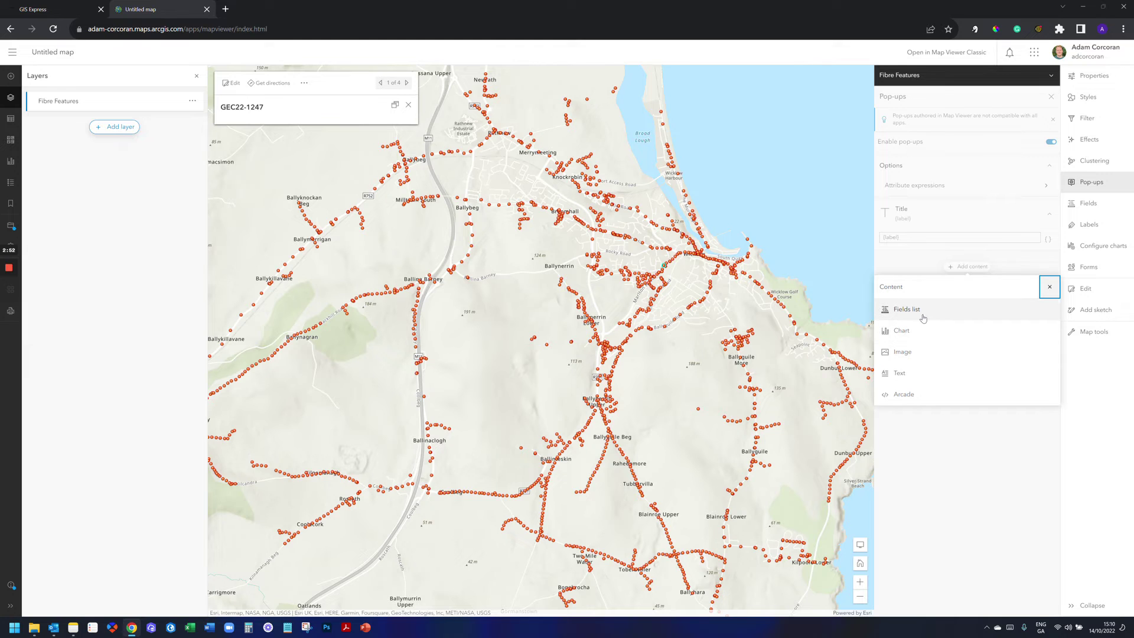
left_click(902, 374)
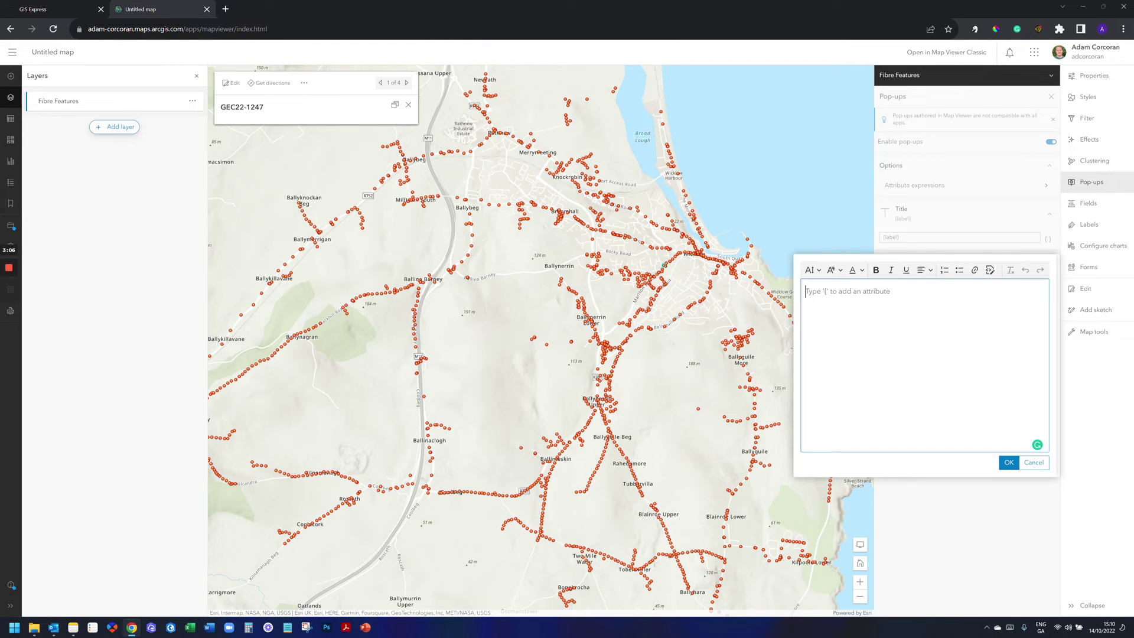
Enter the line "Condition: {ch_condition}" in the pop-up text, correcting the misspelled label and inserting the attribute.
type("Conidtion:")
right_click(822, 292)
left_click(840, 302)
type("{")
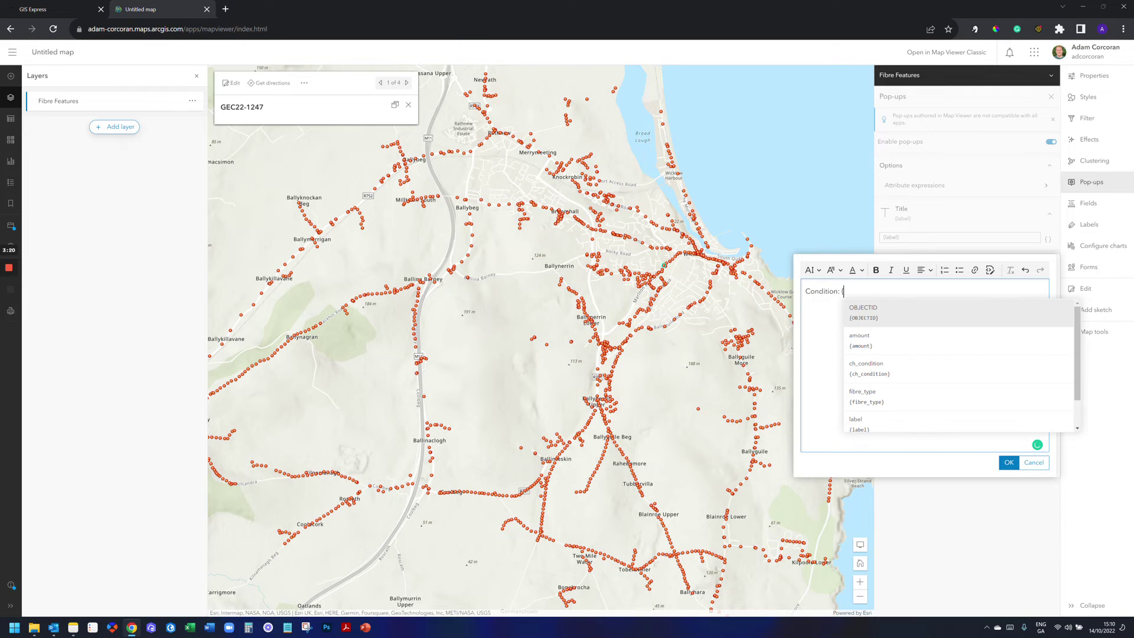
left_click(919, 376)
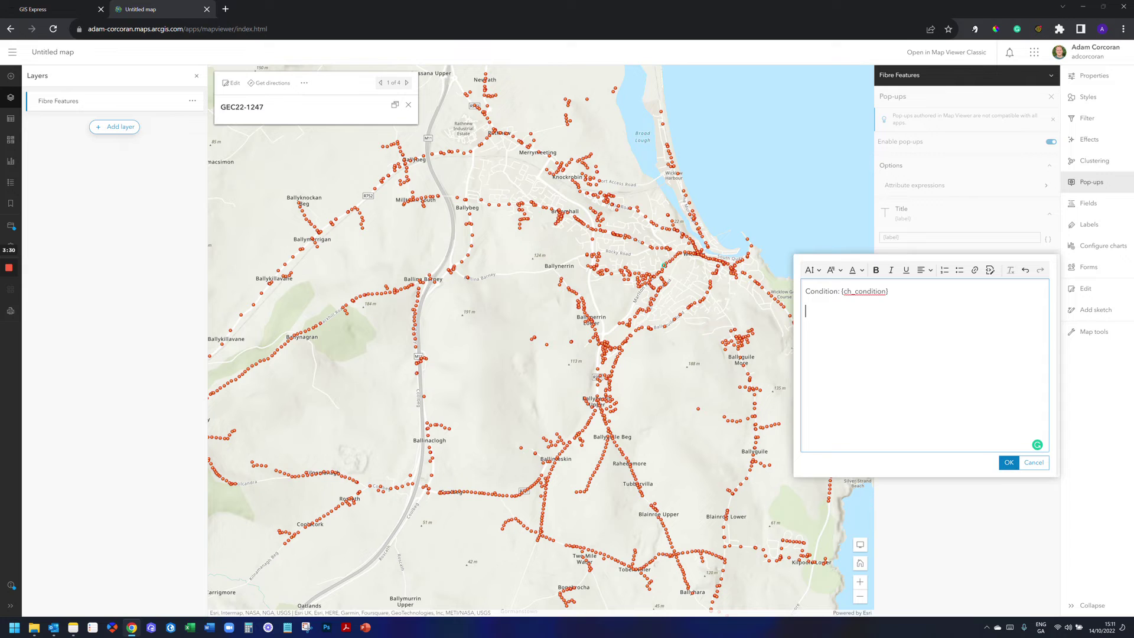
Add the lines "Amount: {amount} metres" and "FIbre Type: {fibre_type}" below the Condition line.
type("Amount: {")
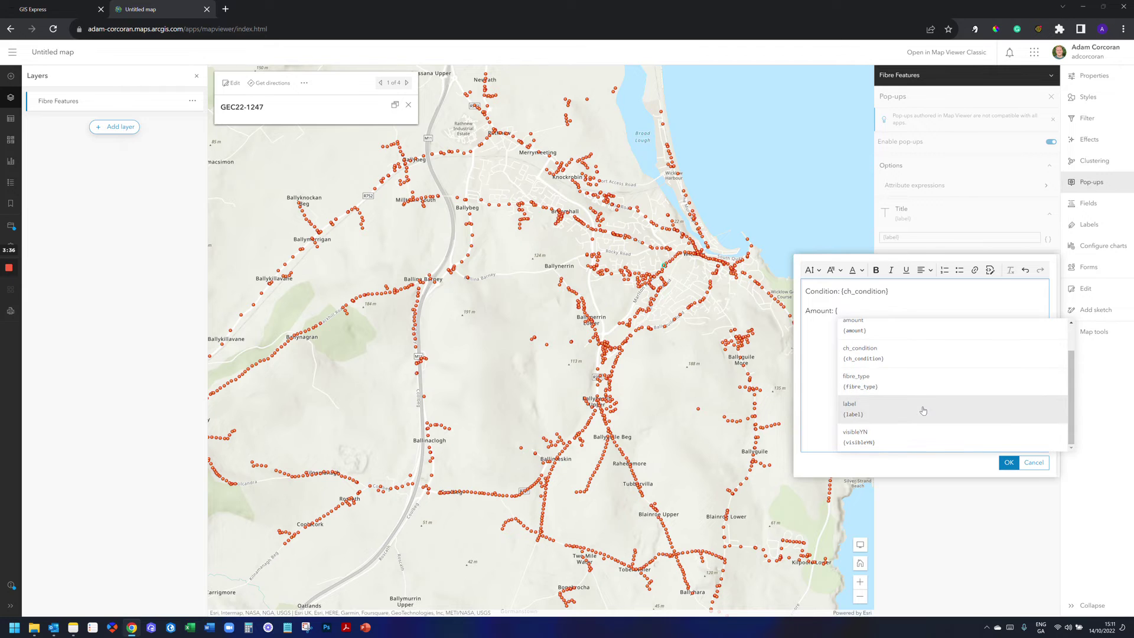
left_click(889, 367)
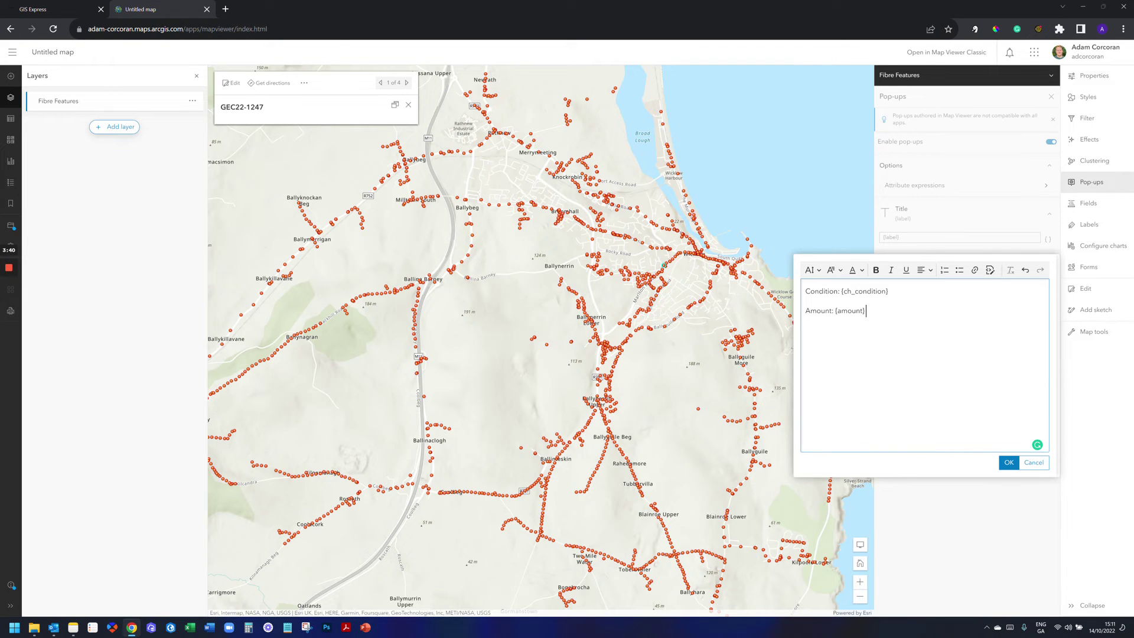
type("metres")
key("Return")
type("FIbre Type: {")
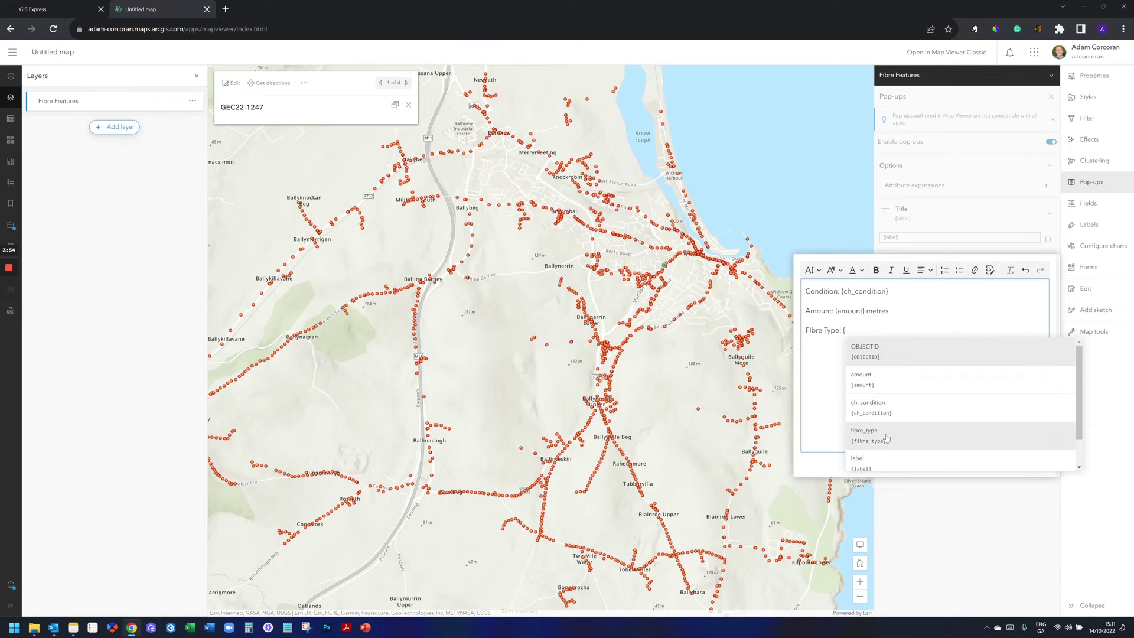
left_click(886, 438)
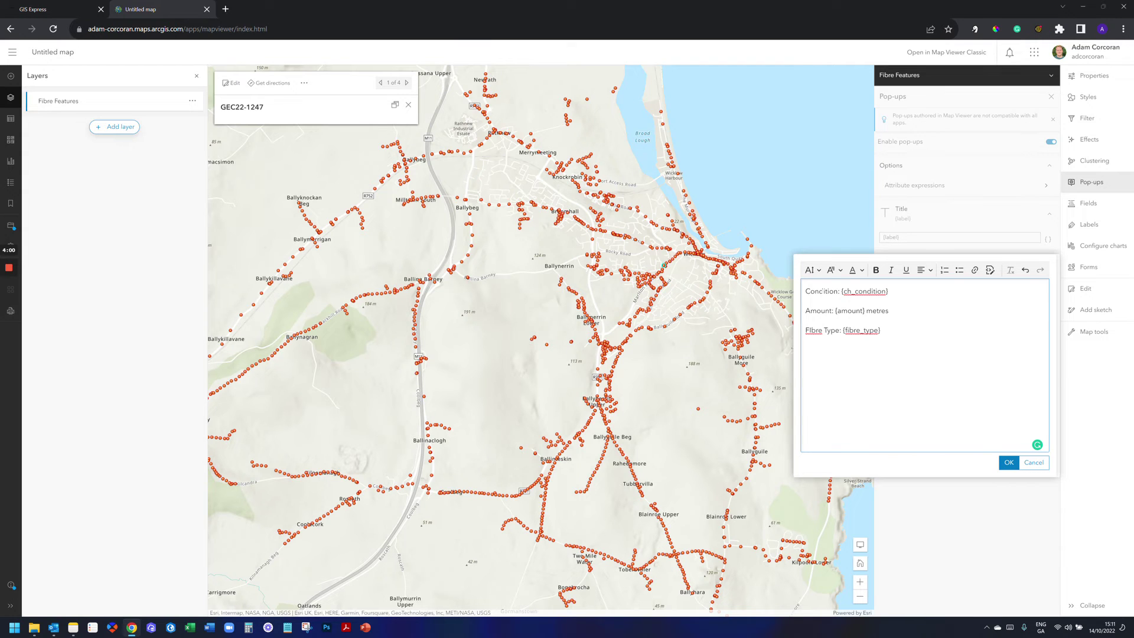
Make the "Condition:" label and the "{amount} metres" value bold in the pop-up text.
left_click_drag(806, 291, 841, 291)
key("ctrl+b")
left_click(856, 311)
left_click_drag(890, 310, 836, 312)
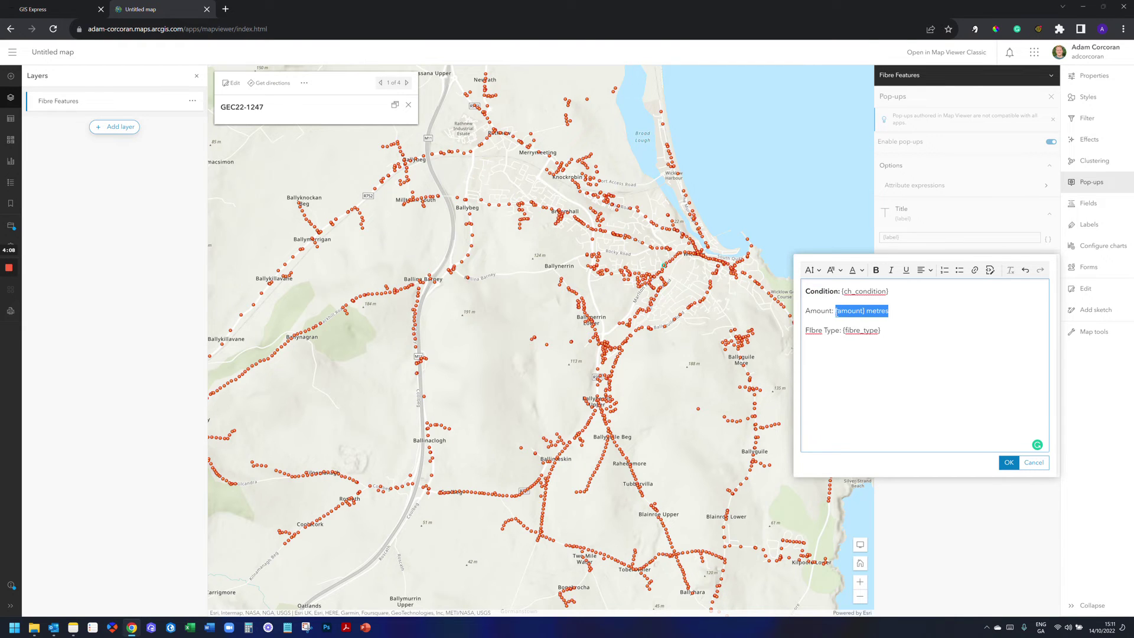
key("ctrl+b")
Correct "FIbre" to "Fibre" and make the "Fibre Type:" label bold and italic.
left_click(811, 330)
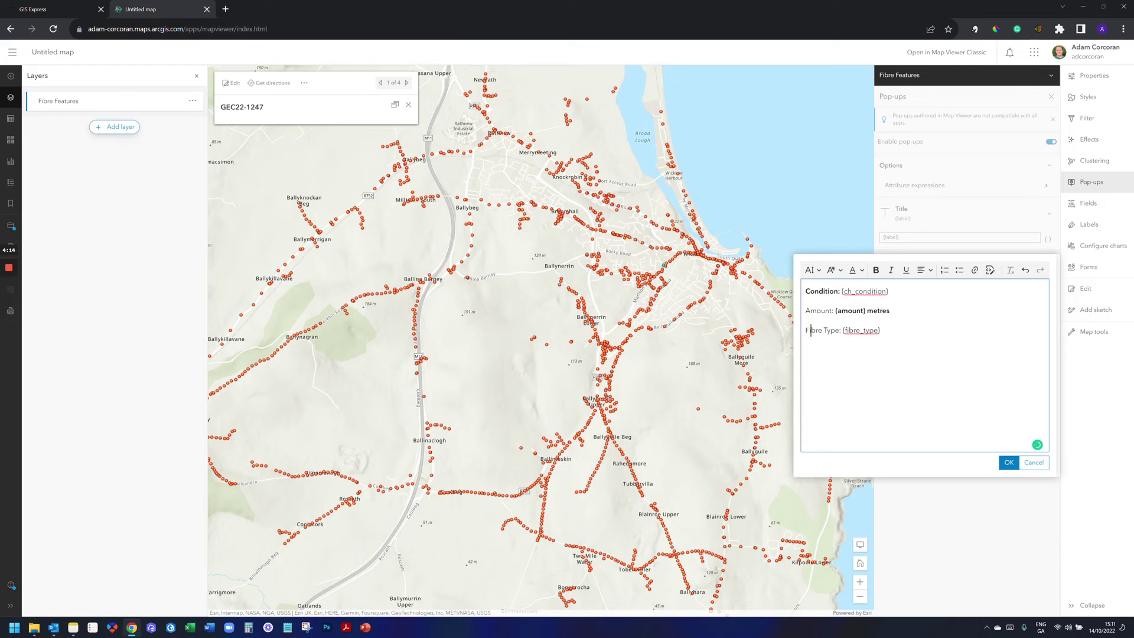
left_click_drag(805, 330, 842, 331)
key("ctrl+b")
key("ctrl+i")
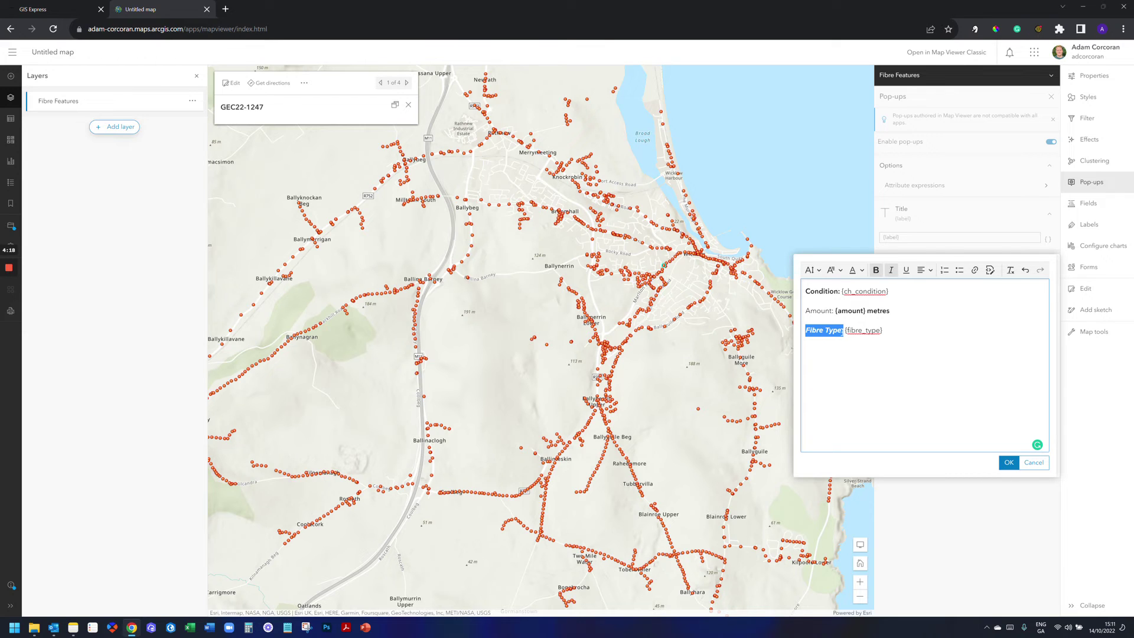
Make the {fibre_type} attribute italic and underlined.
left_click_drag(882, 331, 842, 331)
key("ctrl+i")
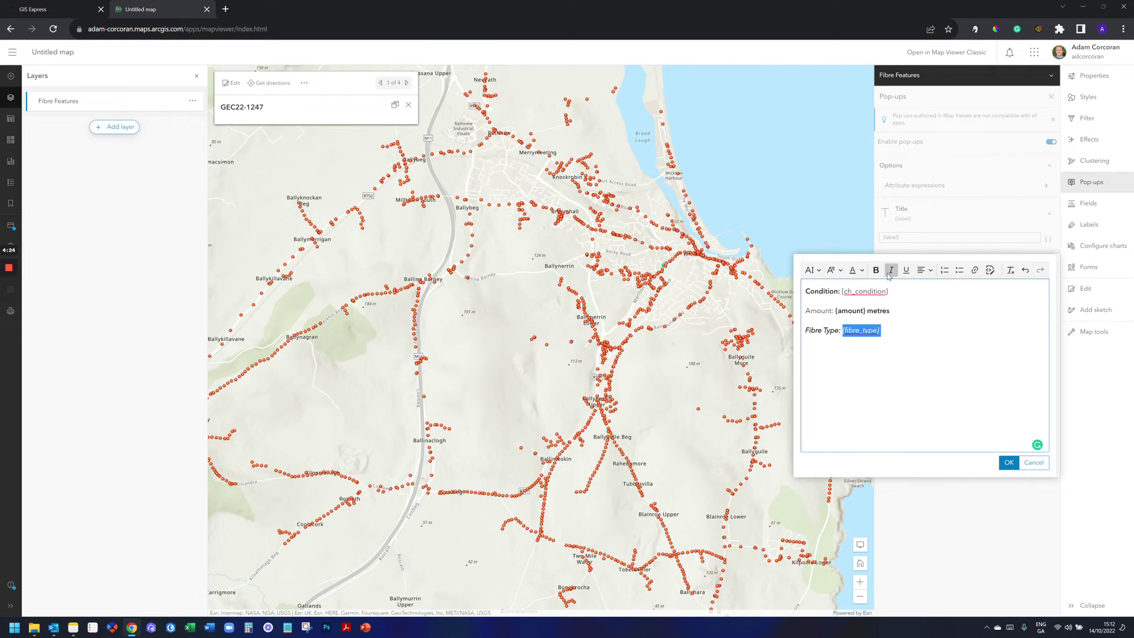
left_click(881, 331)
left_click_drag(881, 331, 841, 332)
left_click(891, 270)
left_click(906, 270)
left_click(881, 330)
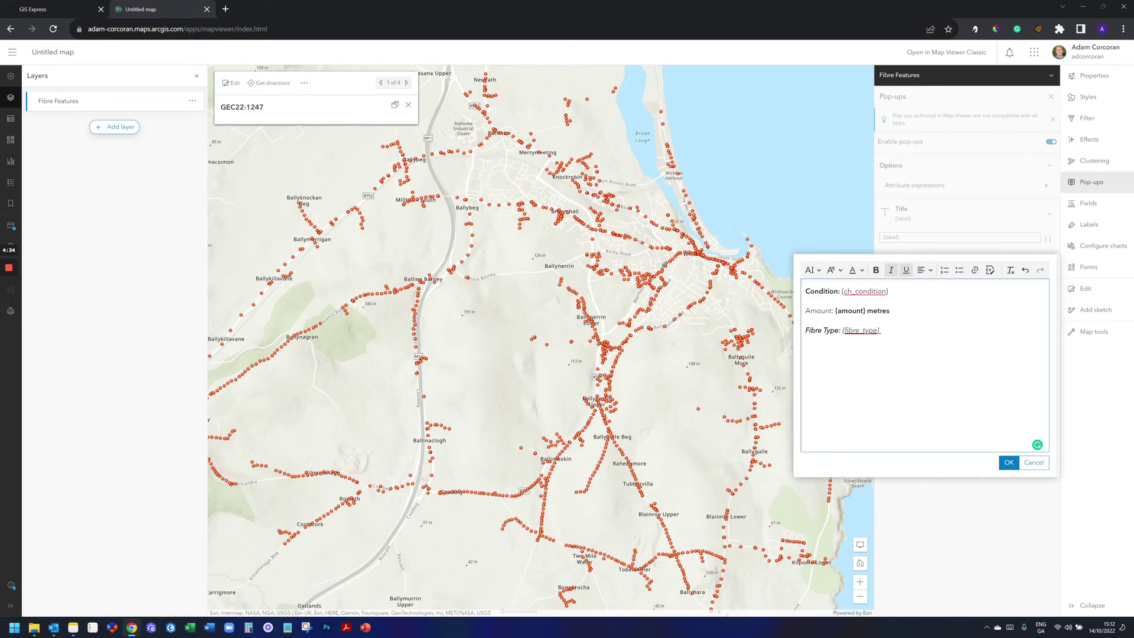
Enlarge the whole Condition line, trying font sizes 14 and 24, and make it bold and red.
left_click_drag(890, 291, 795, 296)
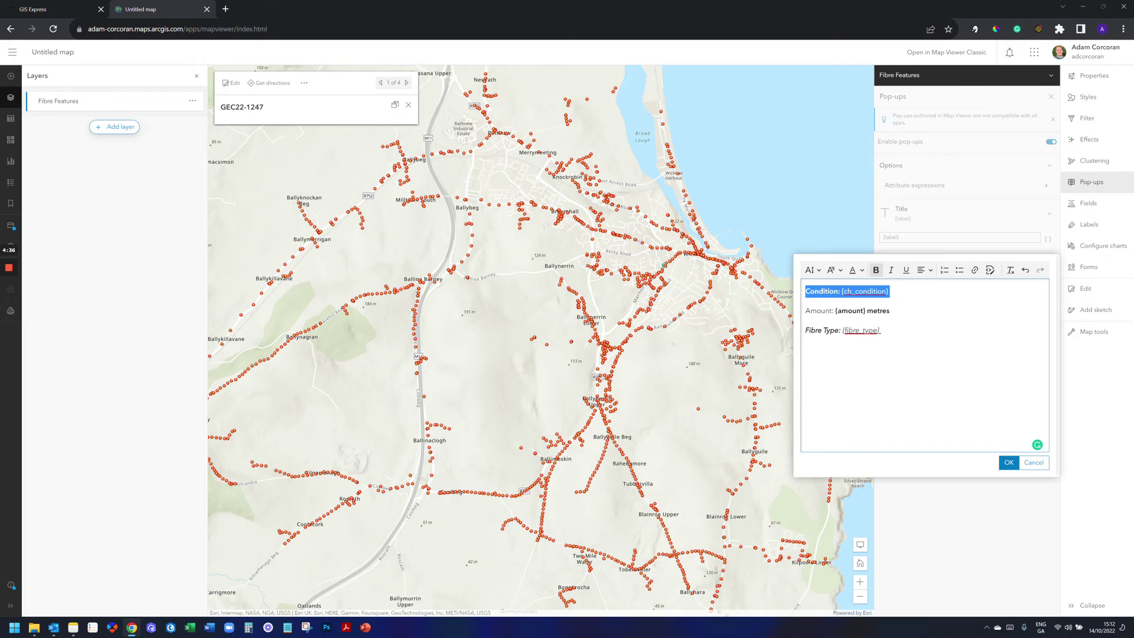
left_click(811, 270)
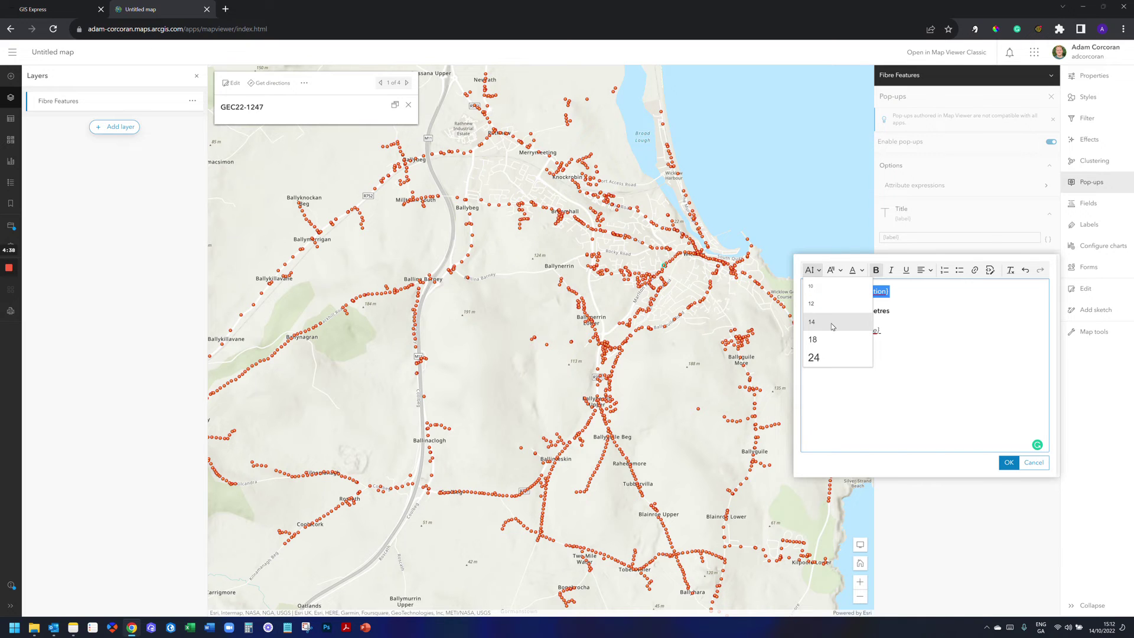
left_click(829, 324)
left_click(811, 270)
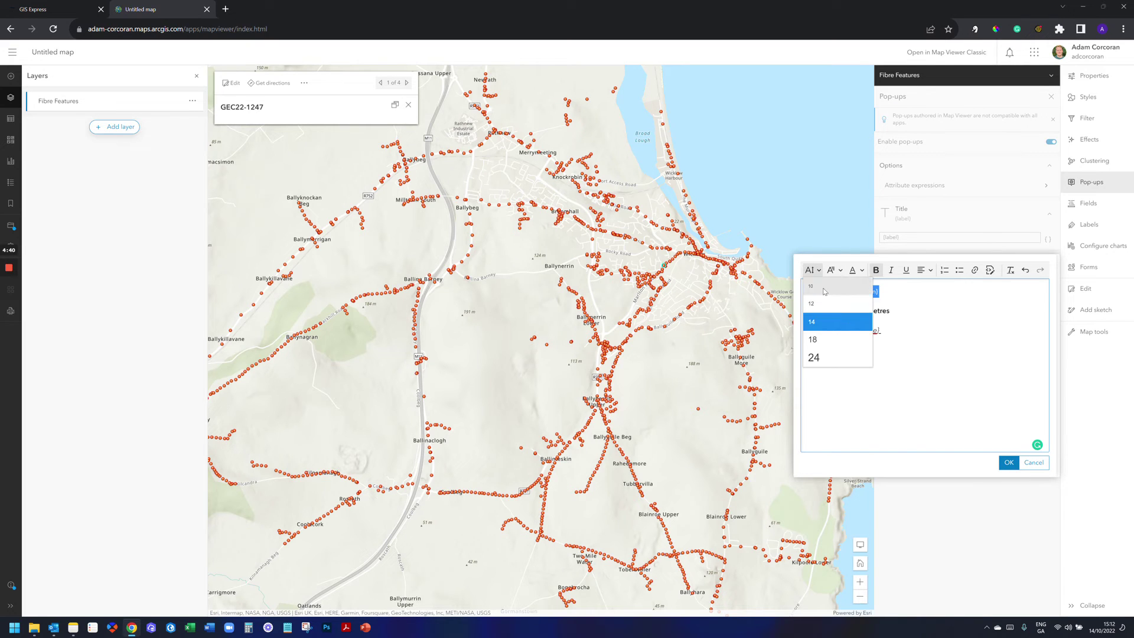
left_click(818, 358)
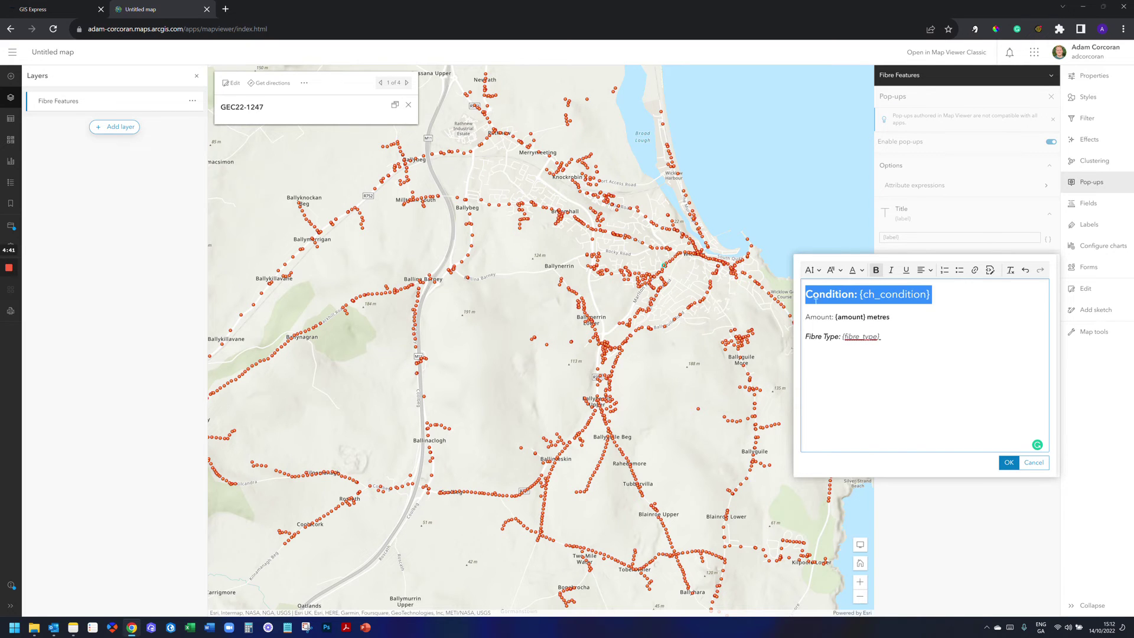
left_click(811, 270)
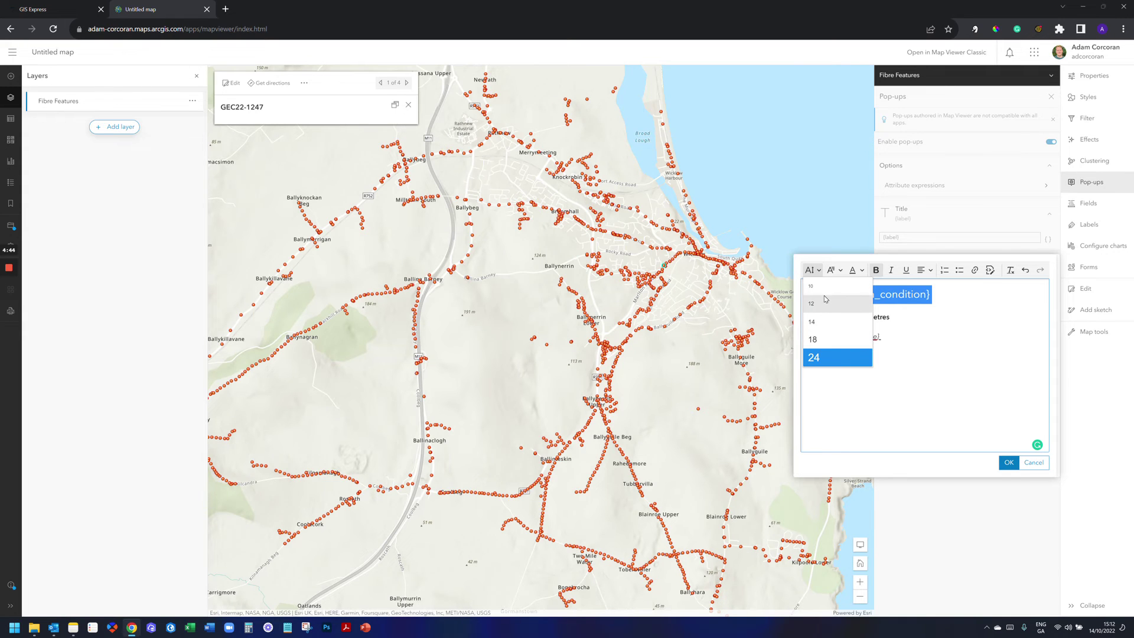
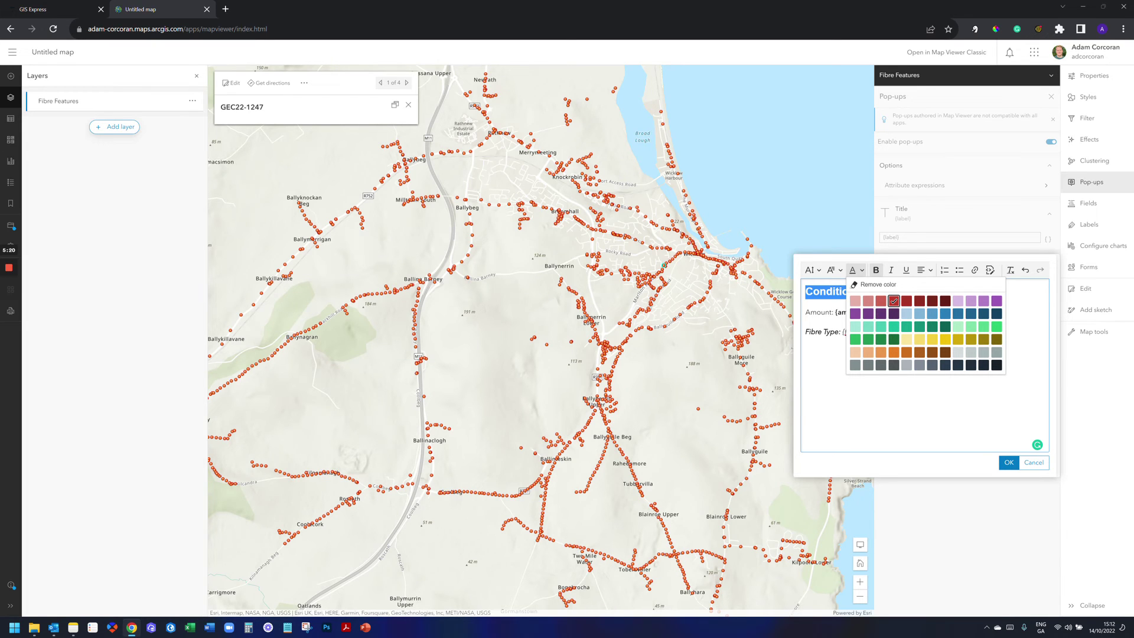
left_click(882, 331)
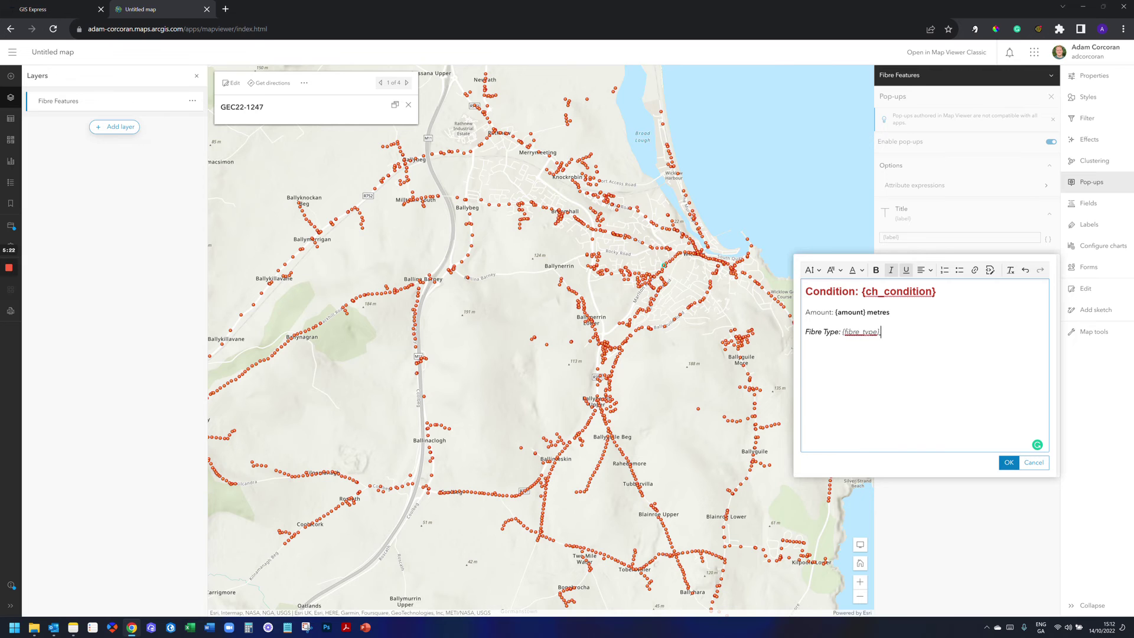
Open the ArcGIS Blog in a new browser tab, copy its web address and return to the map.
left_click(227, 9)
left_click(155, 49)
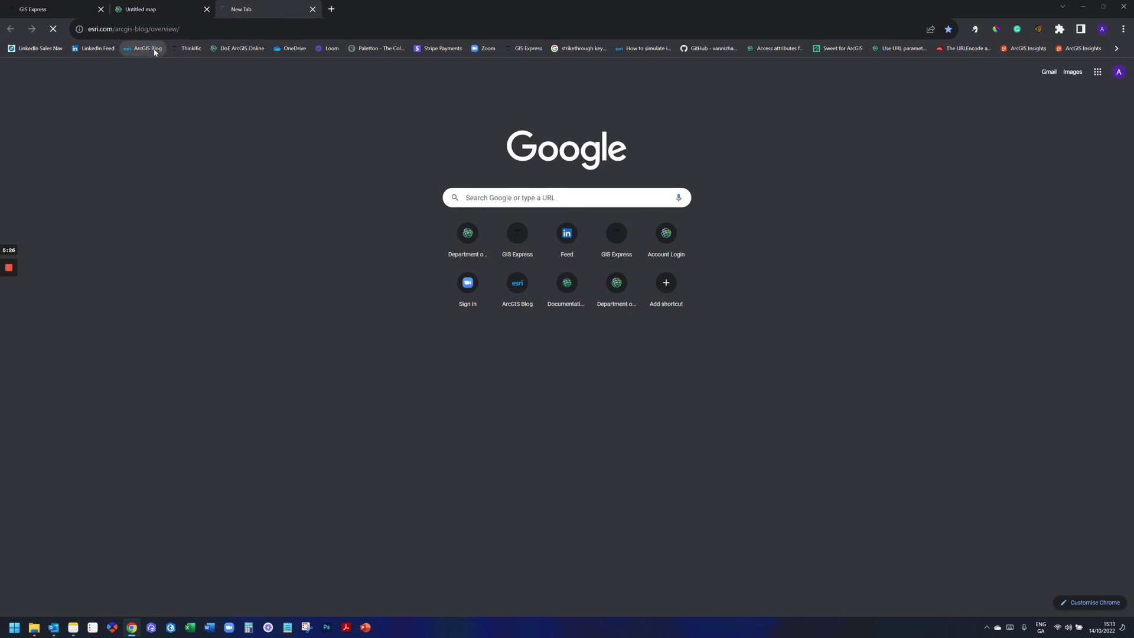
left_click(191, 32)
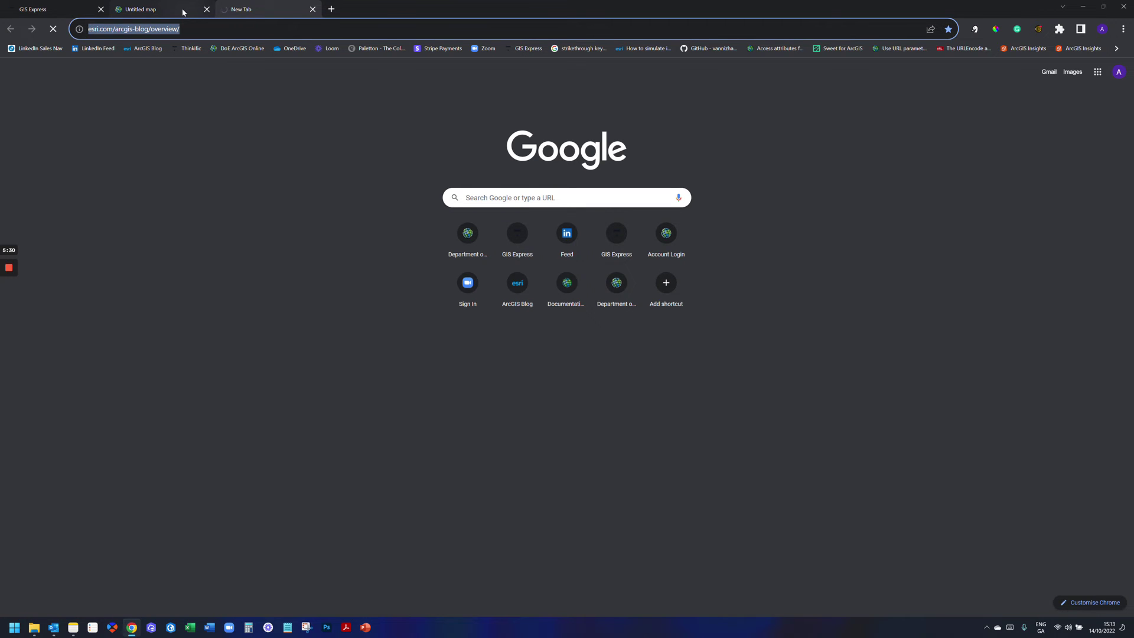
left_click(185, 12)
Link the whole Condition line to the copied ArcGIS Blog address and save the pop-up text.
left_click_drag(938, 292, 811, 294)
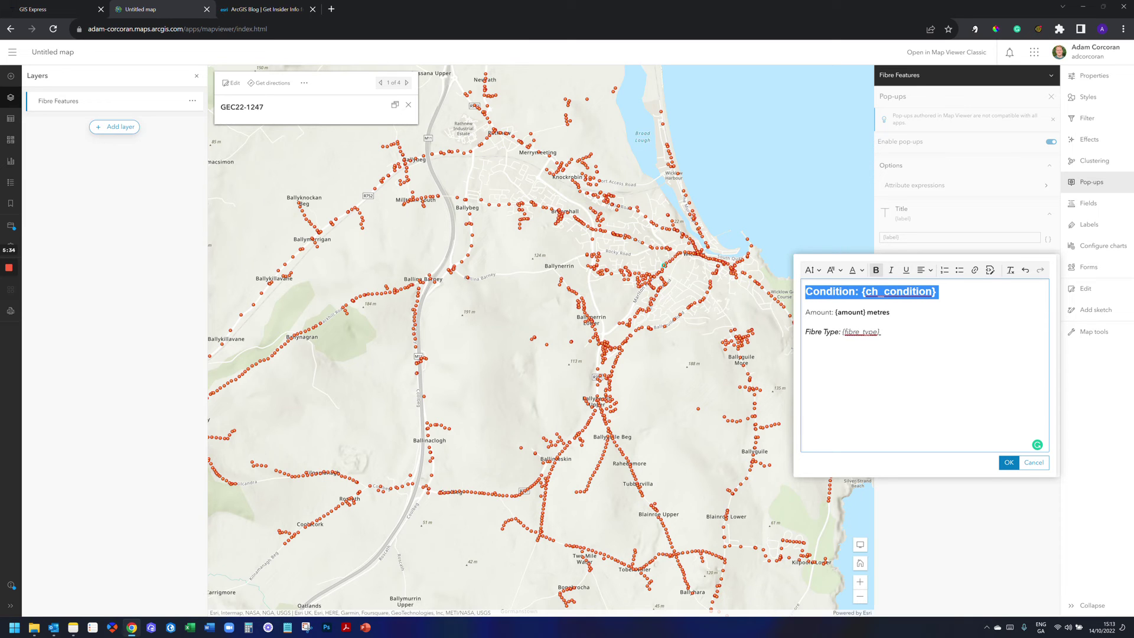
left_click(975, 270)
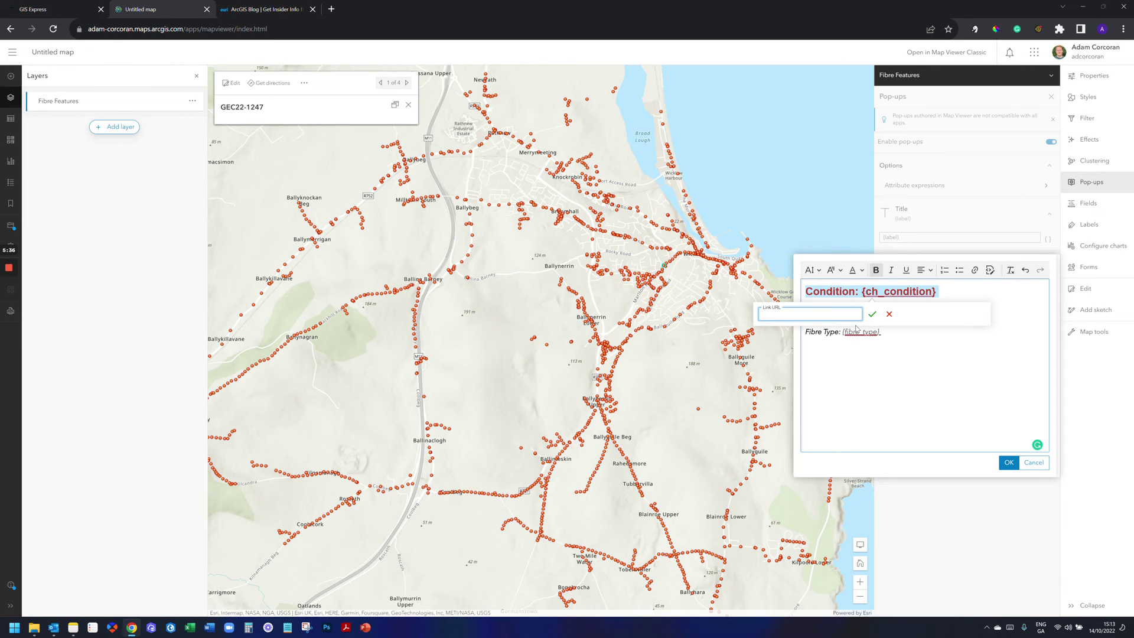
key("ctrl+v")
left_click(872, 314)
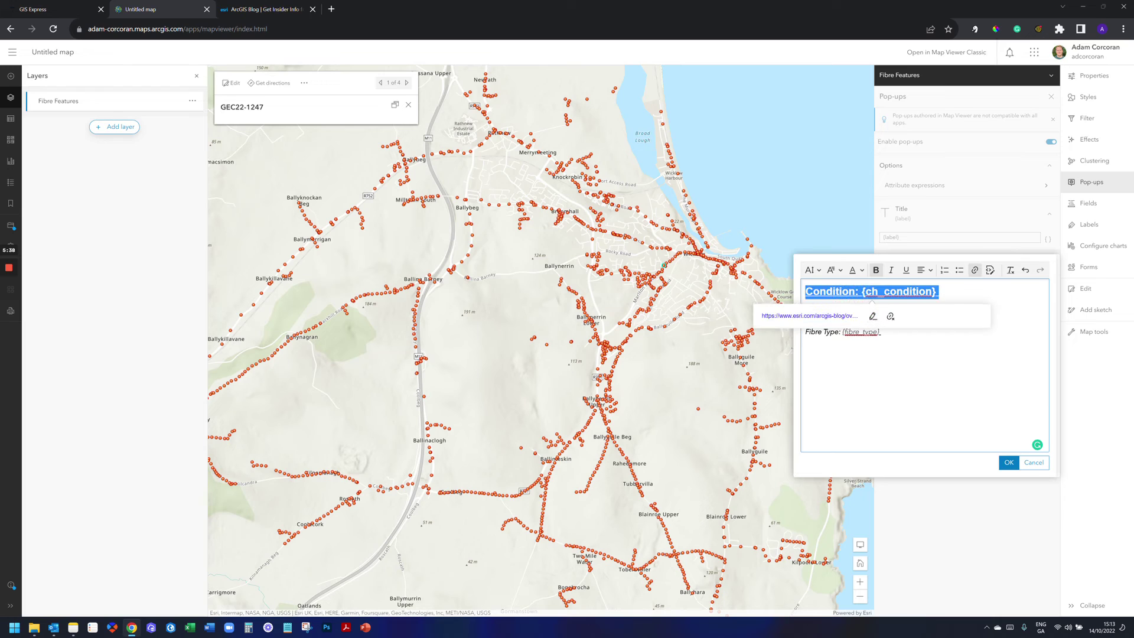
left_click(881, 332)
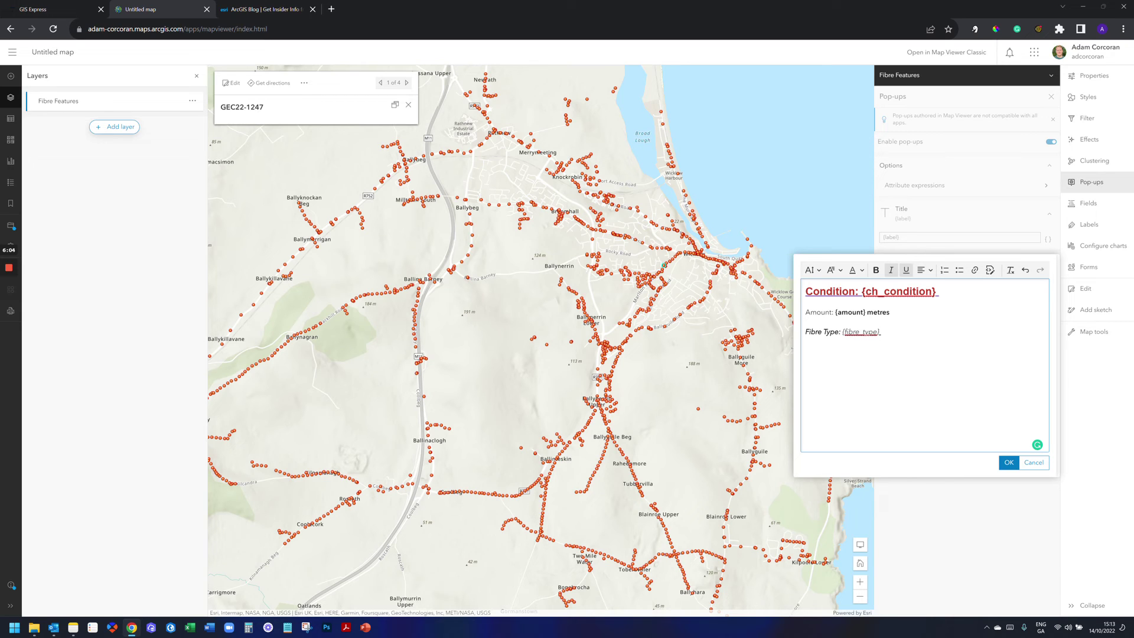
left_click(1009, 463)
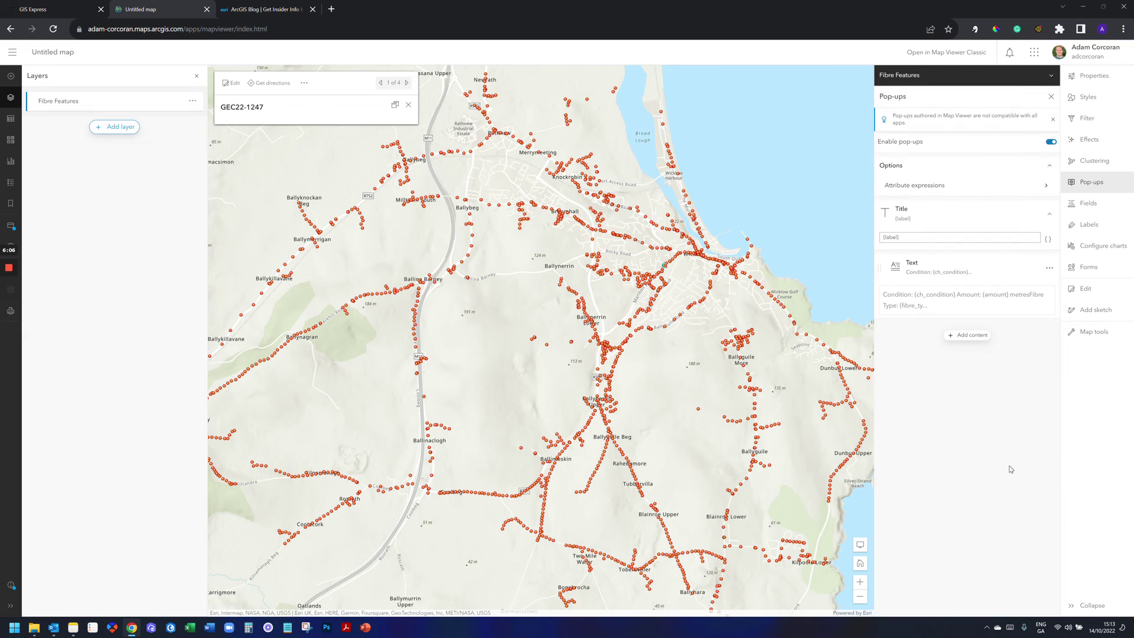
Open a fibre feature's pop-up, follow its Condition link to test it, and return to the map.
left_click(611, 352)
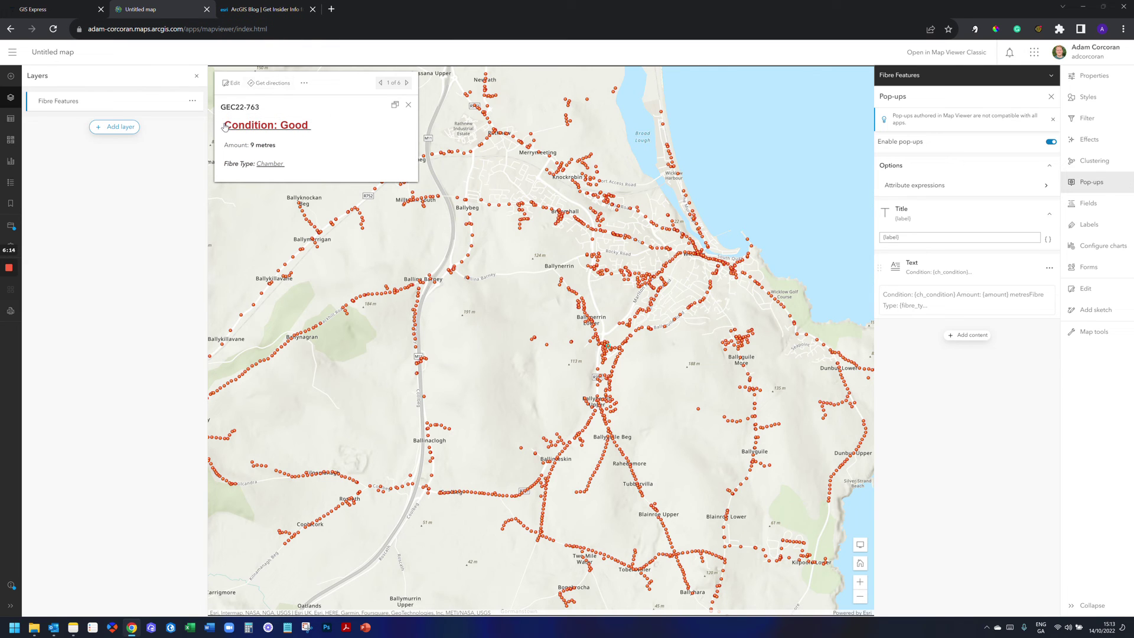
left_click(295, 125)
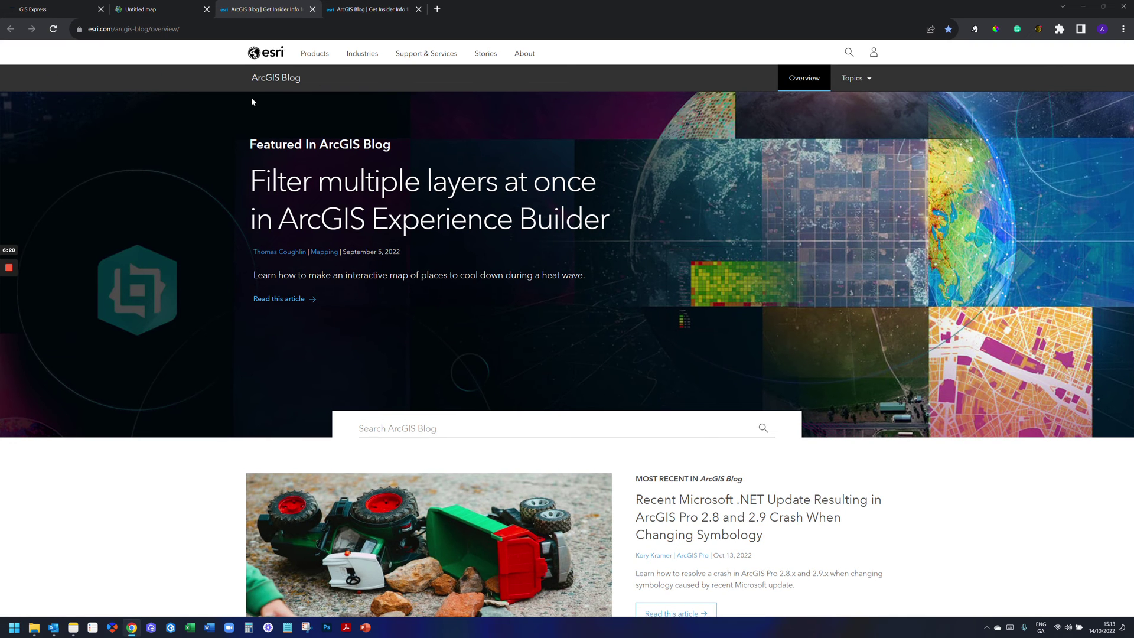
left_click(193, 6)
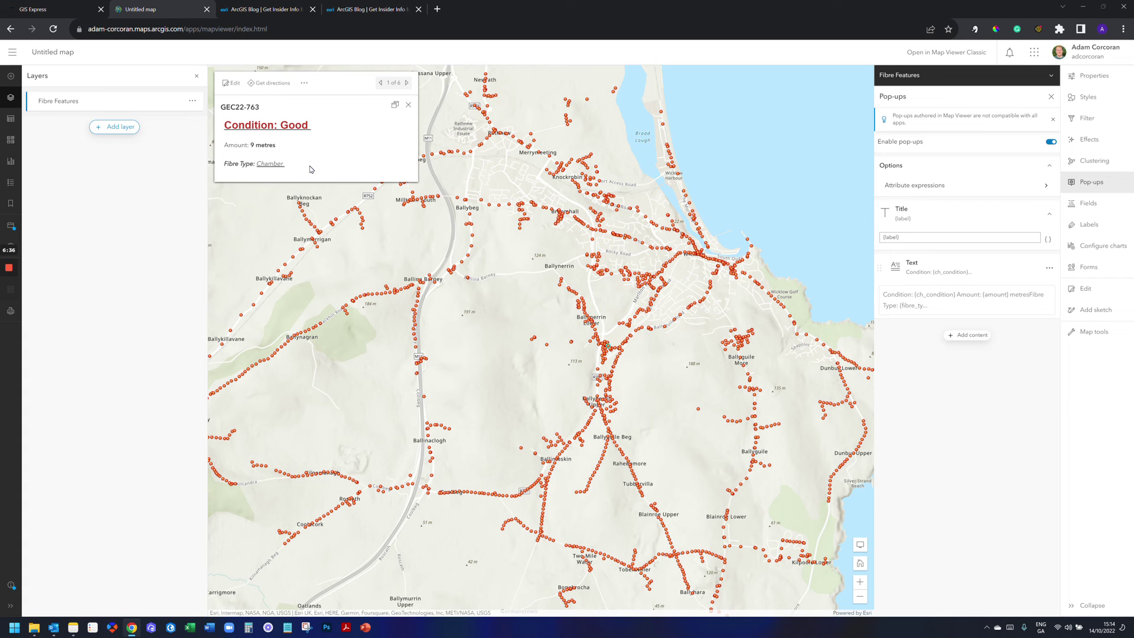
Search the web for "emoji library" in the spare ArcGIS Blog tab and open the Emojipedia site.
left_click(392, 8)
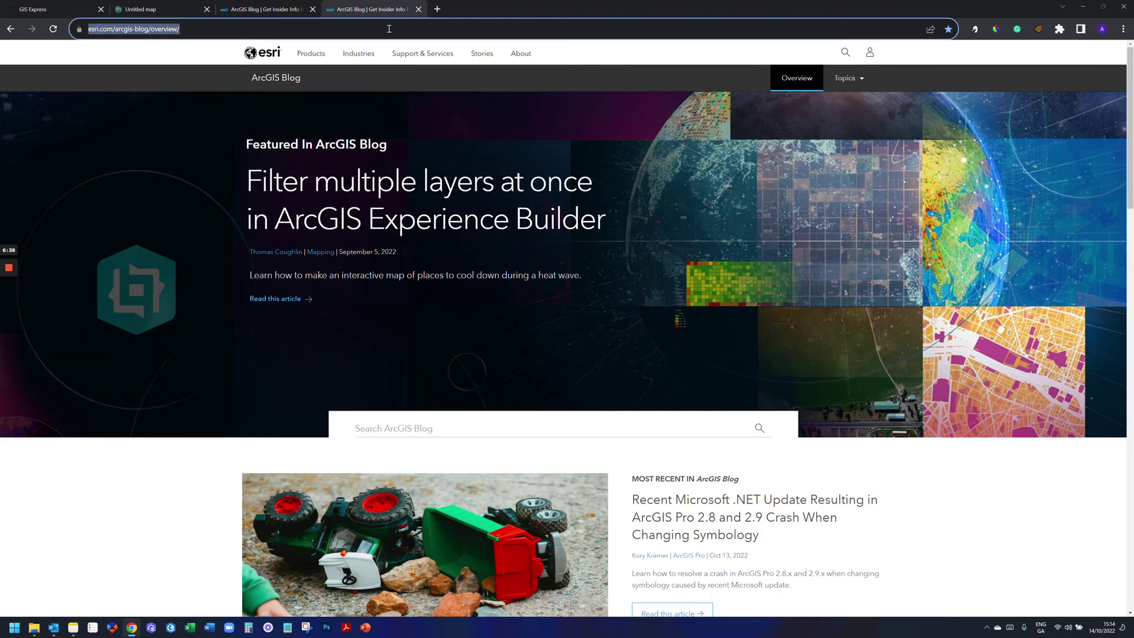
type("emoji library")
key("Return")
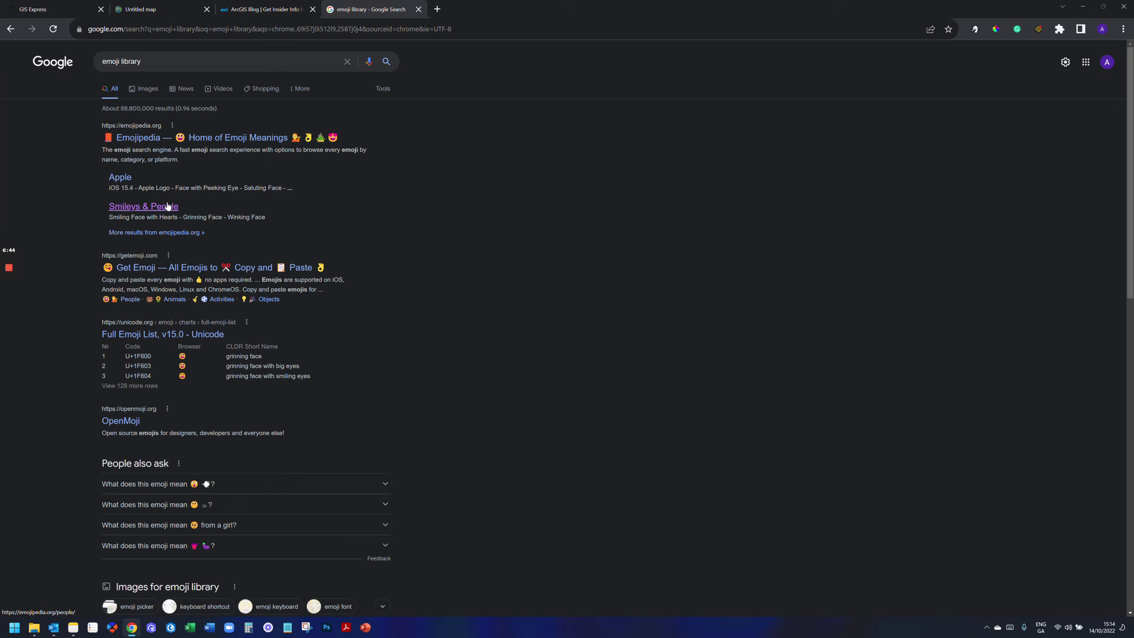
left_click(176, 137)
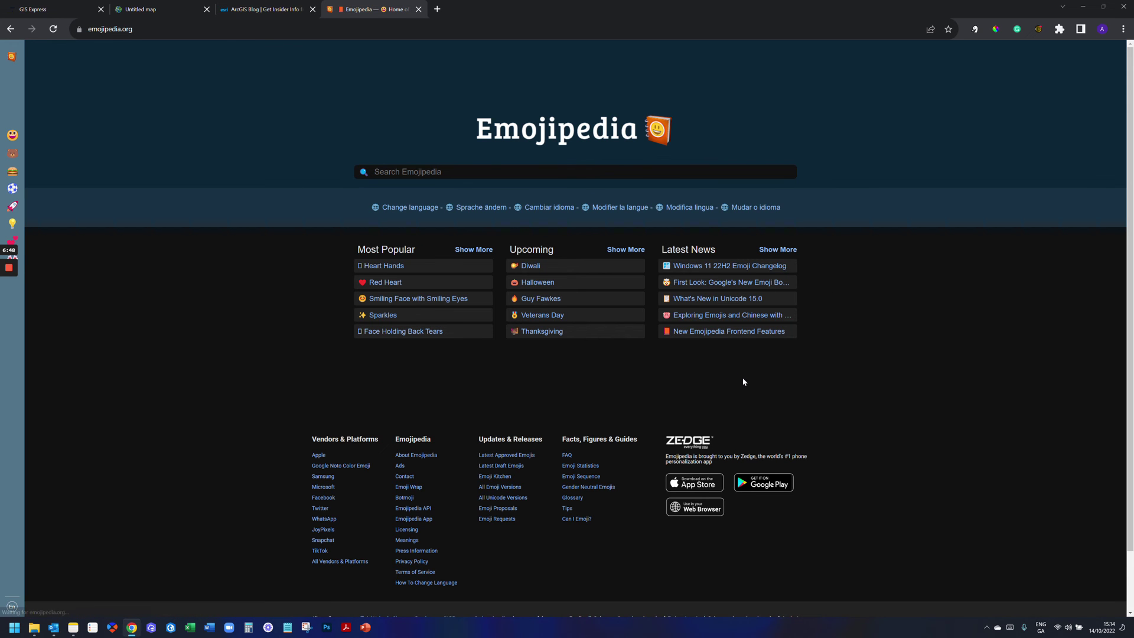
Copy the Hourglass Done emoji from Emojipedia's Objects category.
mouse_move(13, 207)
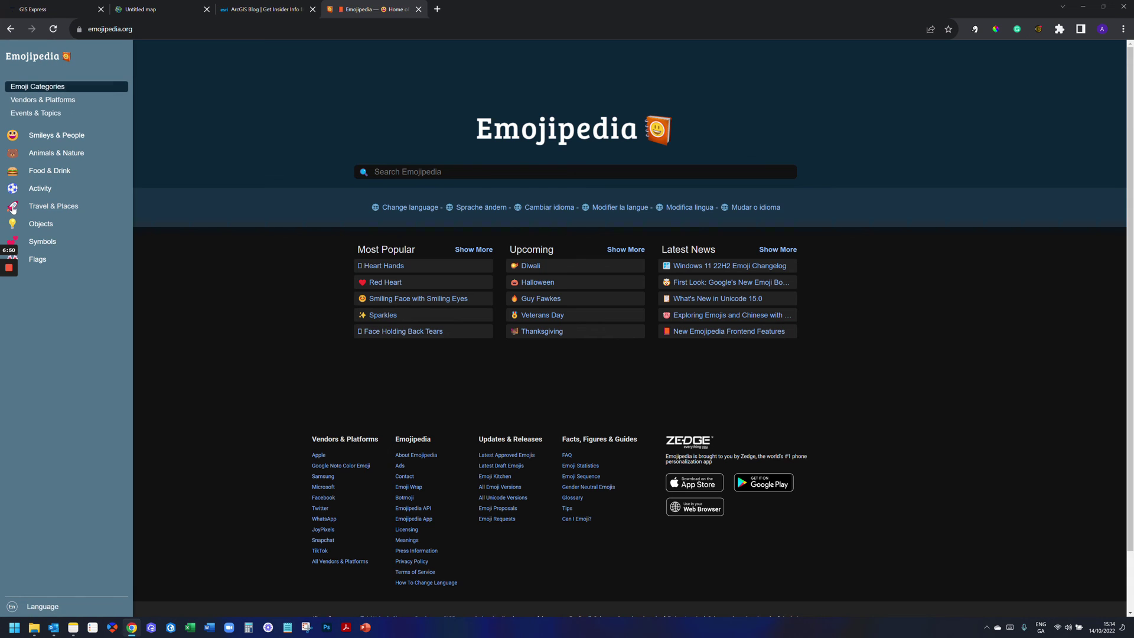
left_click(42, 229)
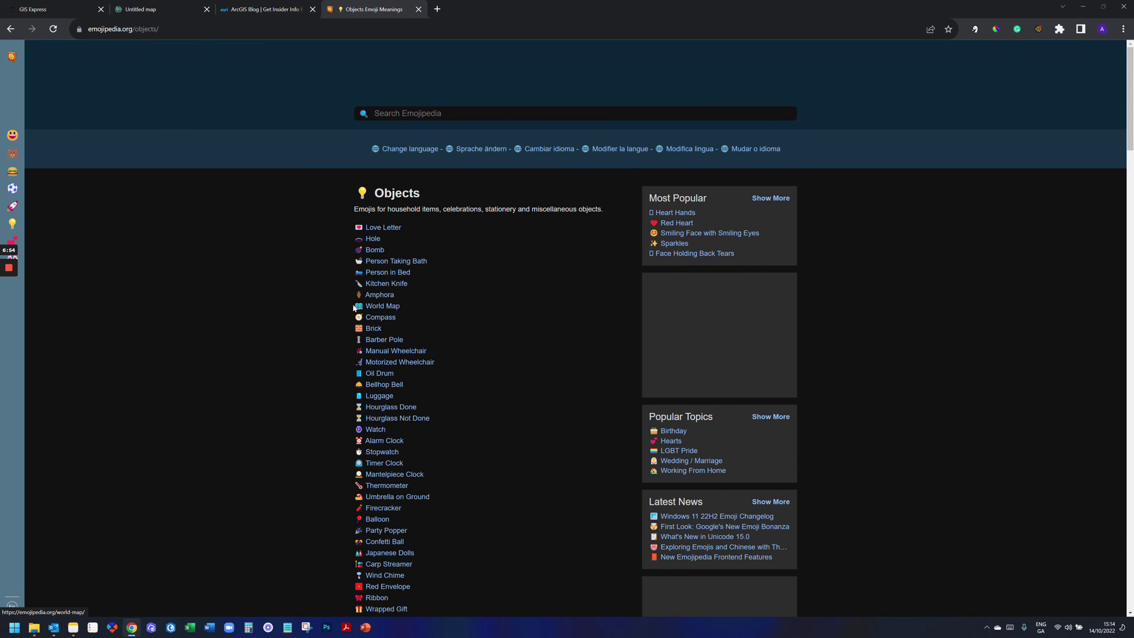
scroll(354, 307, "down", 1)
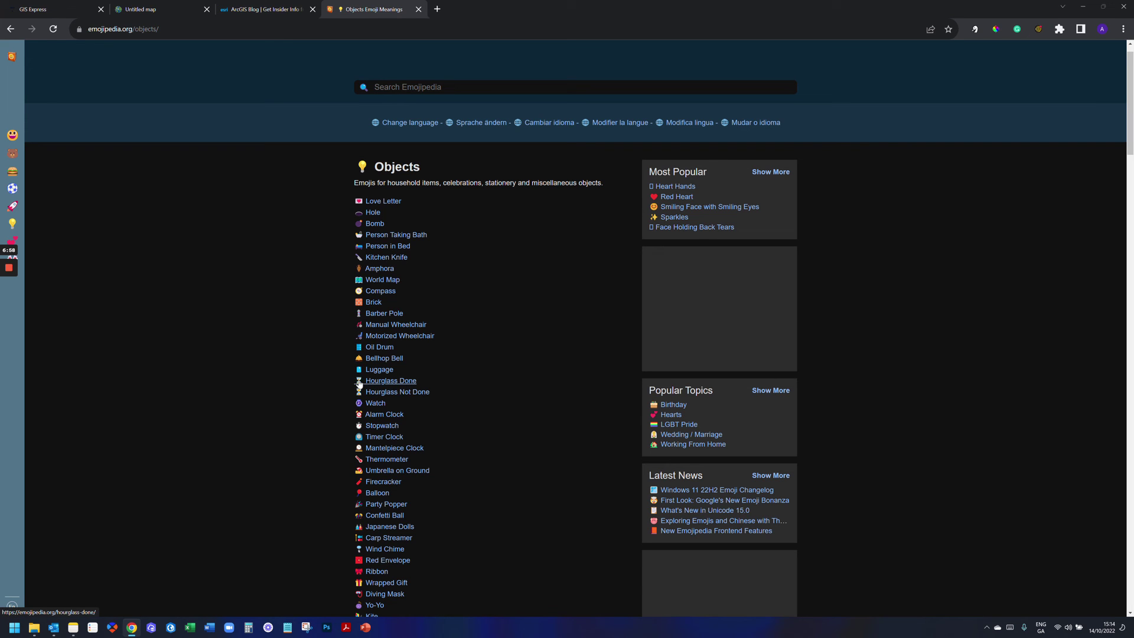
left_click(359, 383)
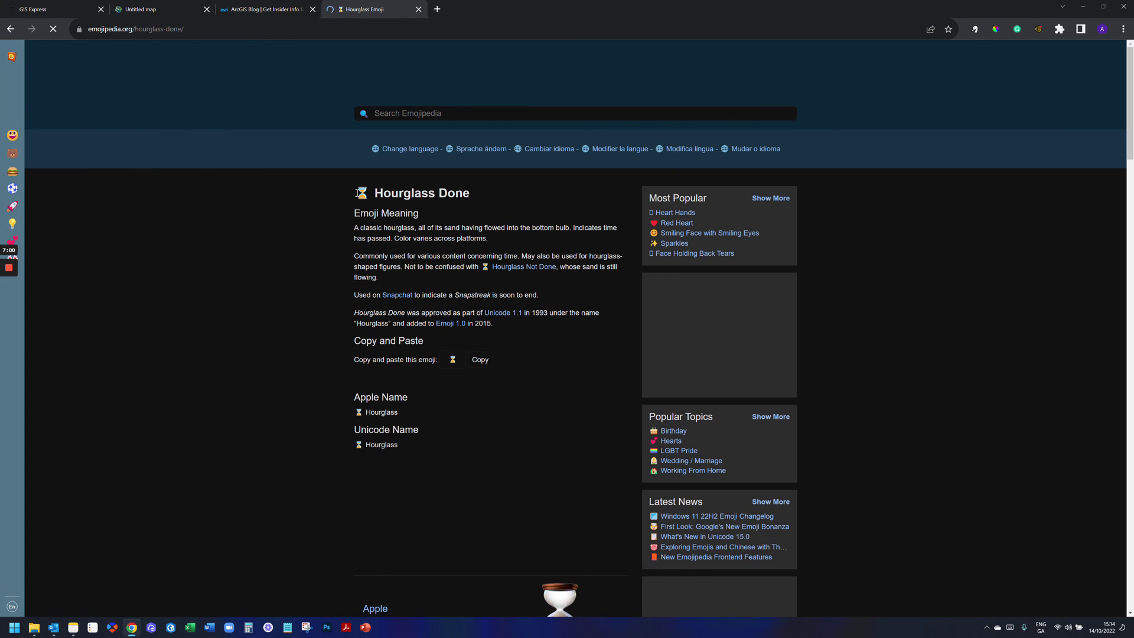
left_click(482, 361)
Return to the map, paste the hourglass emoji in front of "Condition:" in the pop-up text, and save it.
left_click(142, 9)
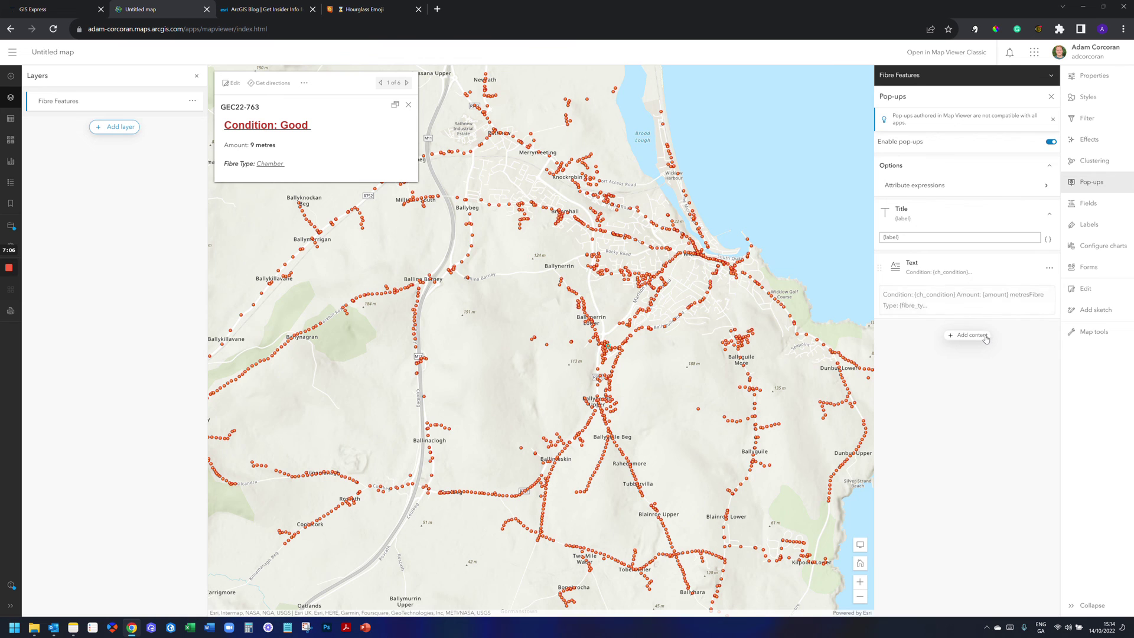
left_click(940, 301)
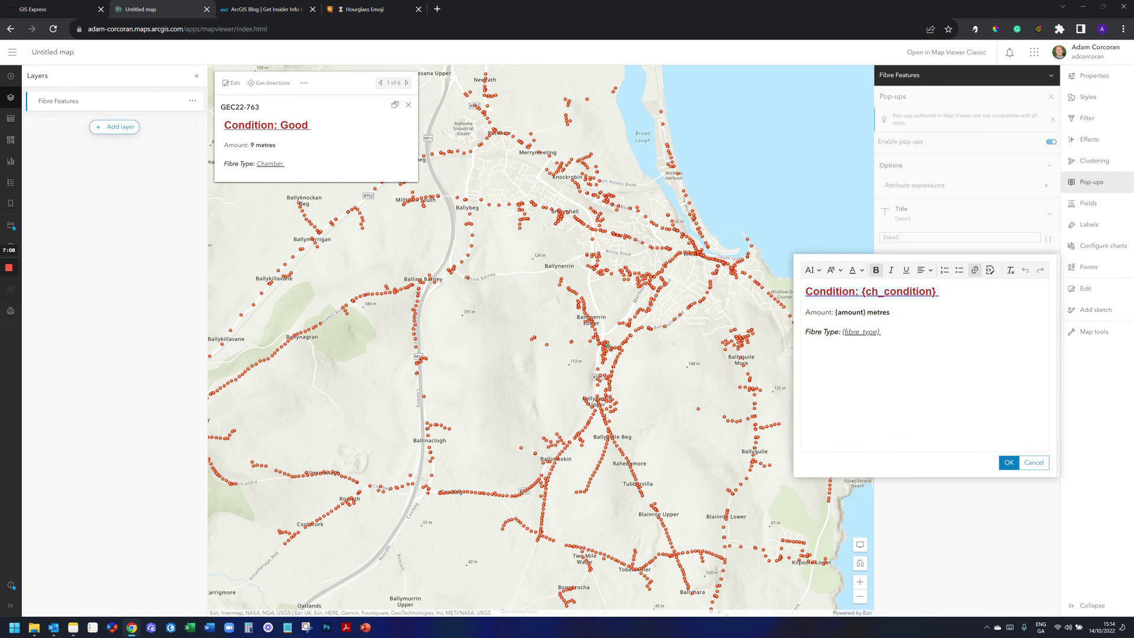
left_click(808, 292)
key("ctrl+v")
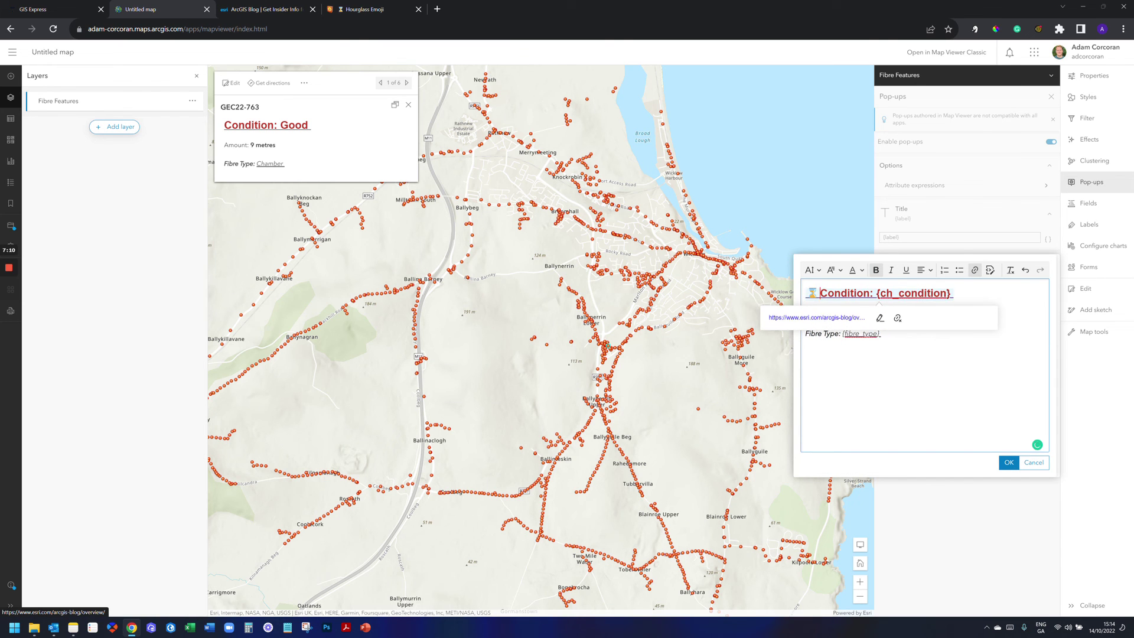
left_click(1008, 462)
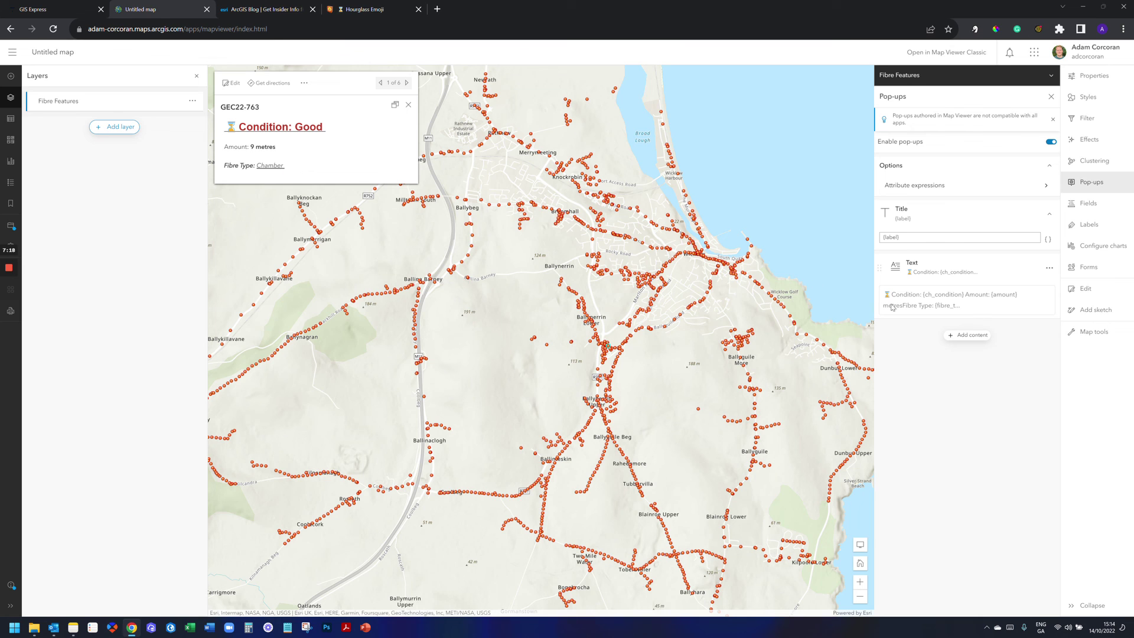
Reopen the pop-up text and remove the trailing characters after {ch_condition} and {fibre_type}.
left_click(984, 309)
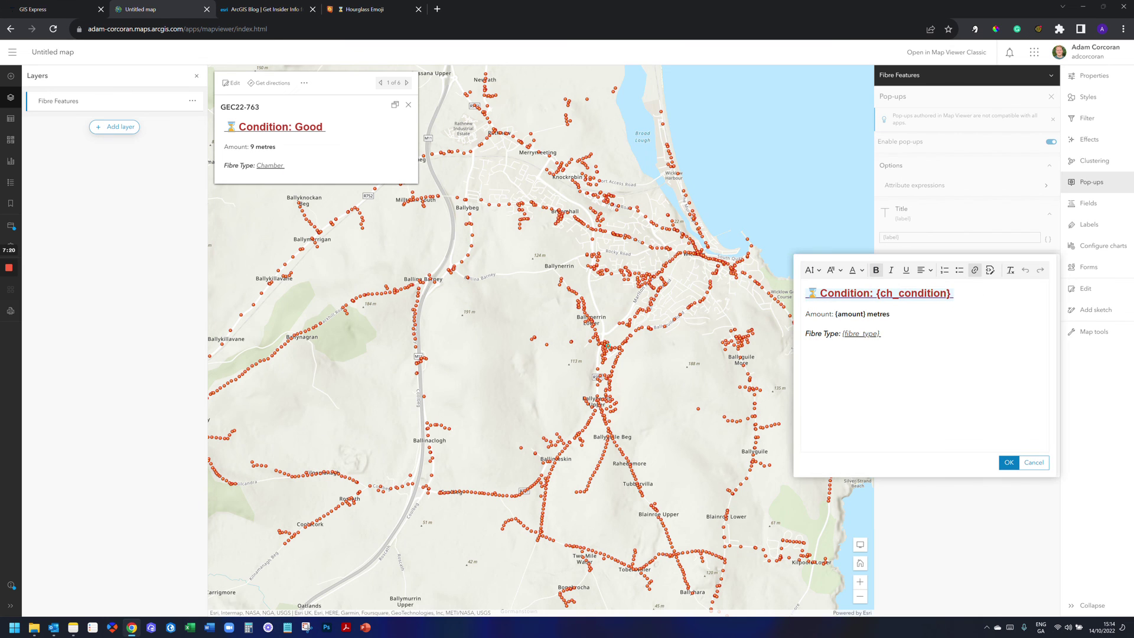
left_click(953, 293)
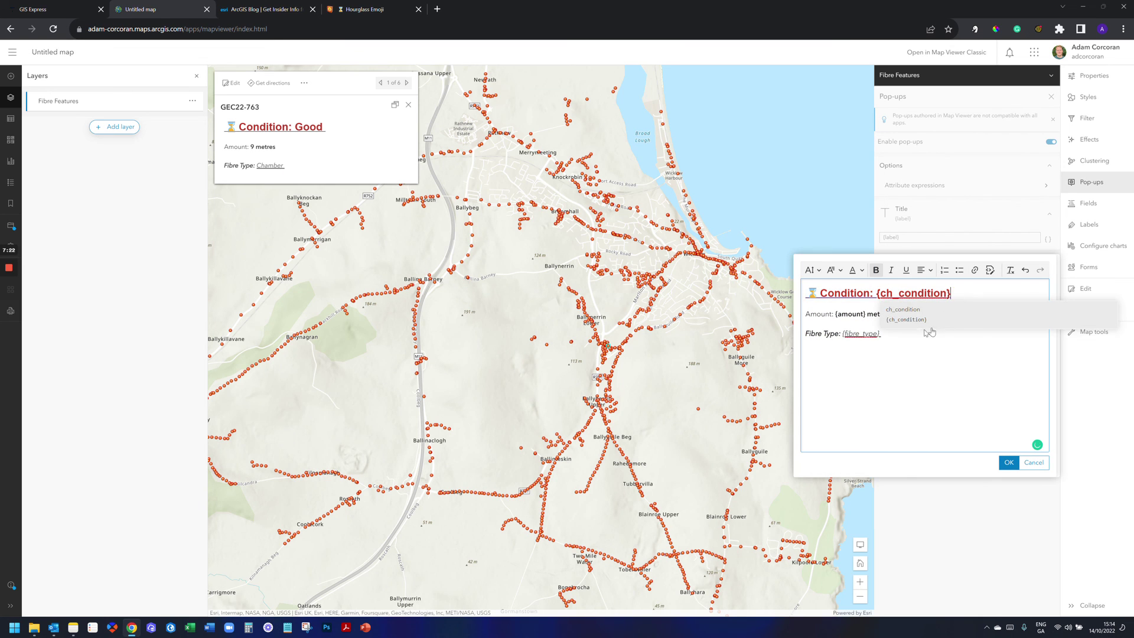
left_click(880, 334)
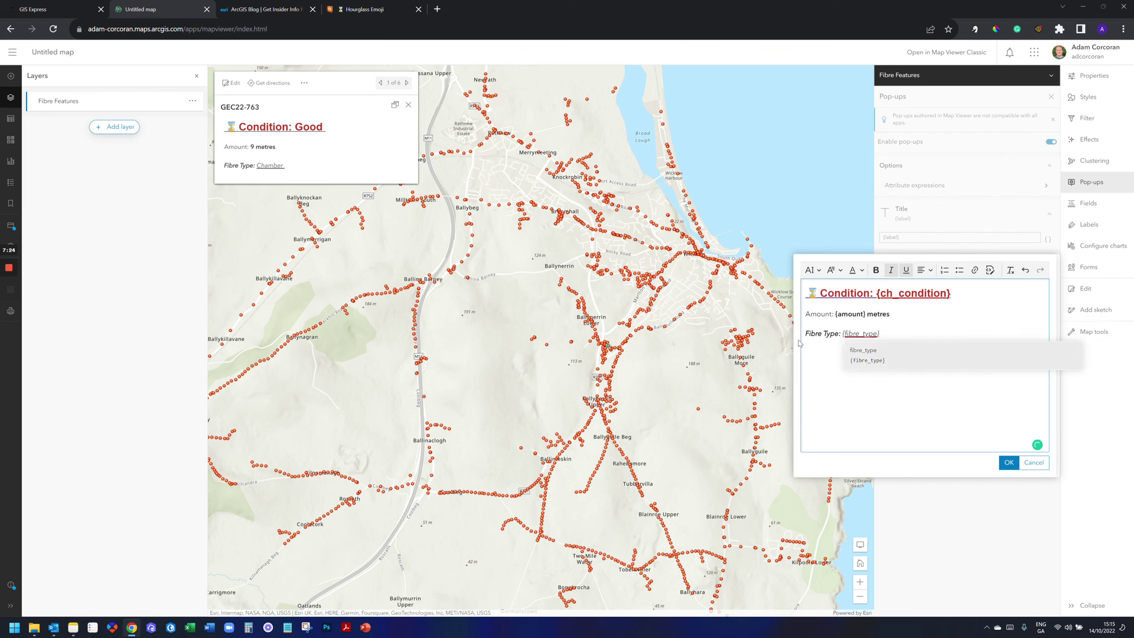
Switch to Emojipedia and copy the Bellhop Bell emoji from the Objects list.
left_click(378, 9)
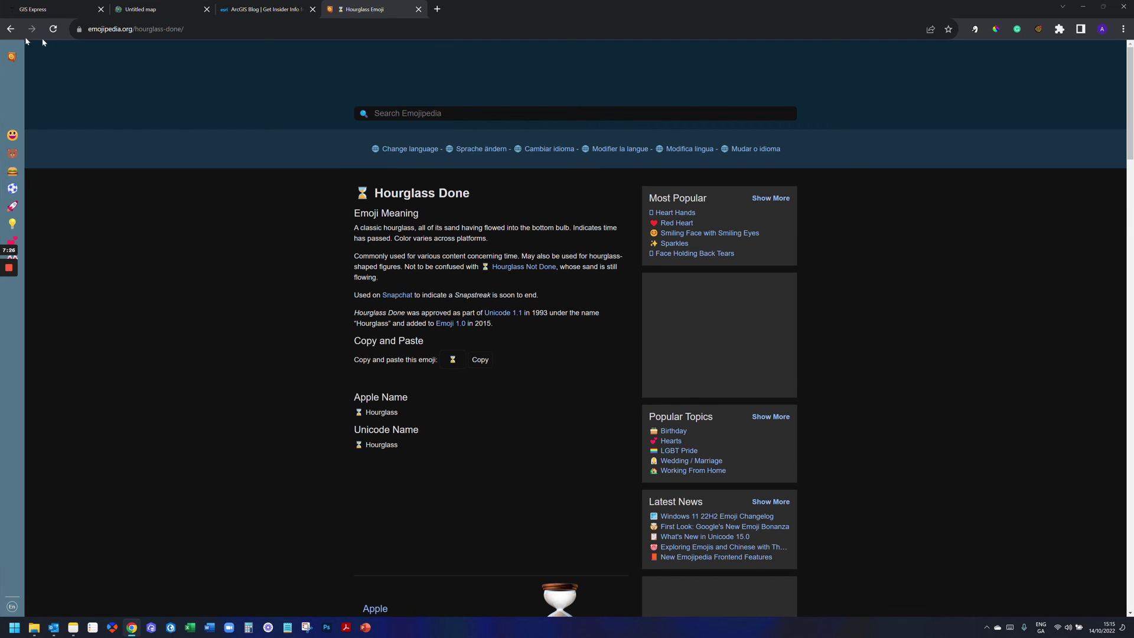
left_click(11, 29)
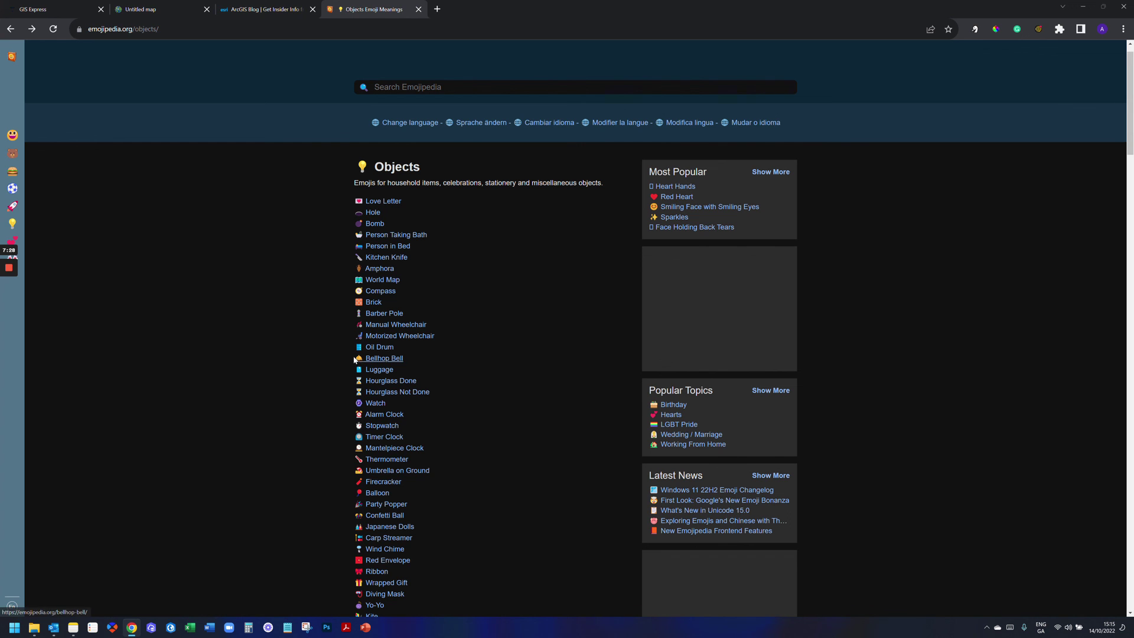
left_click(384, 363)
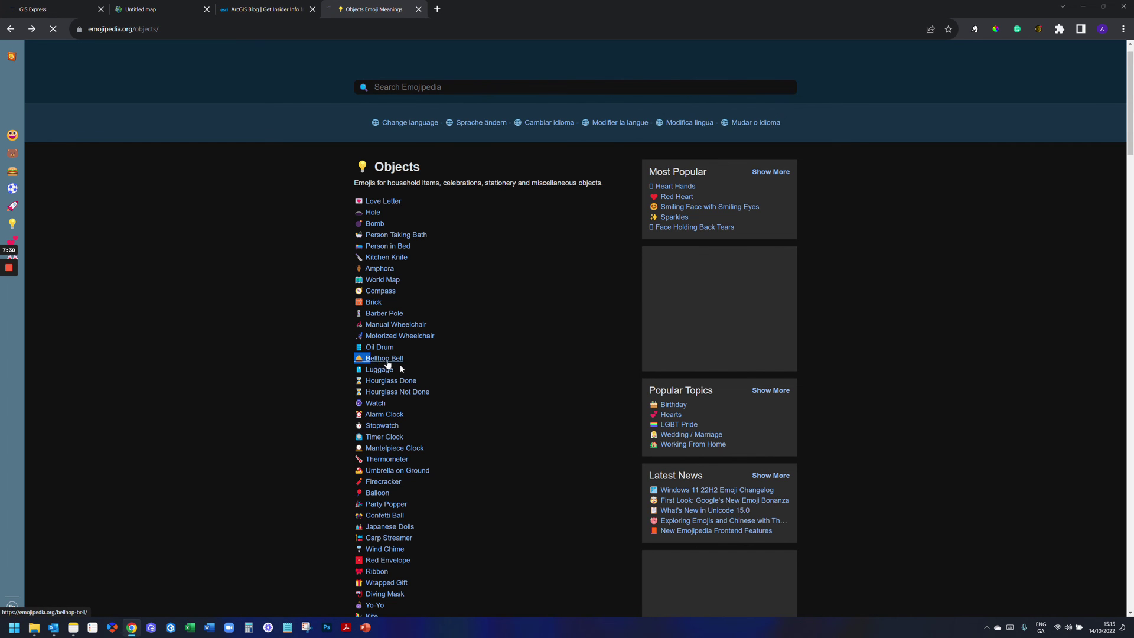
left_click(488, 361)
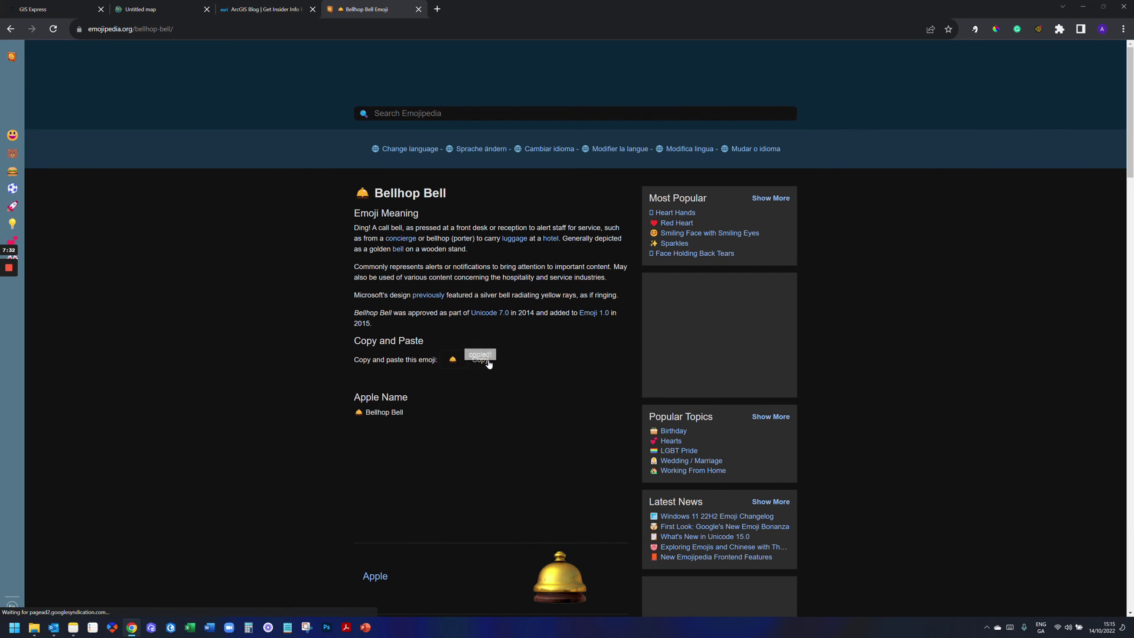
Return to the map, paste the Bellhop Bell emoji in front of "Fibre Type:" in the pop-up text, and save it.
left_click(154, 9)
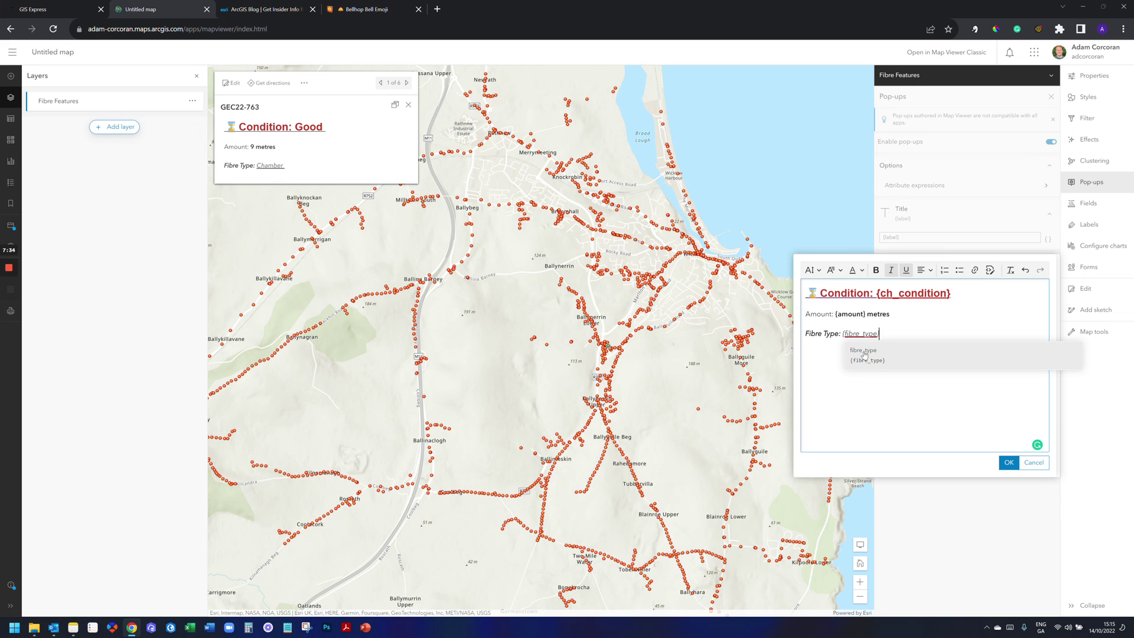
key("Home")
key("ctrl+v")
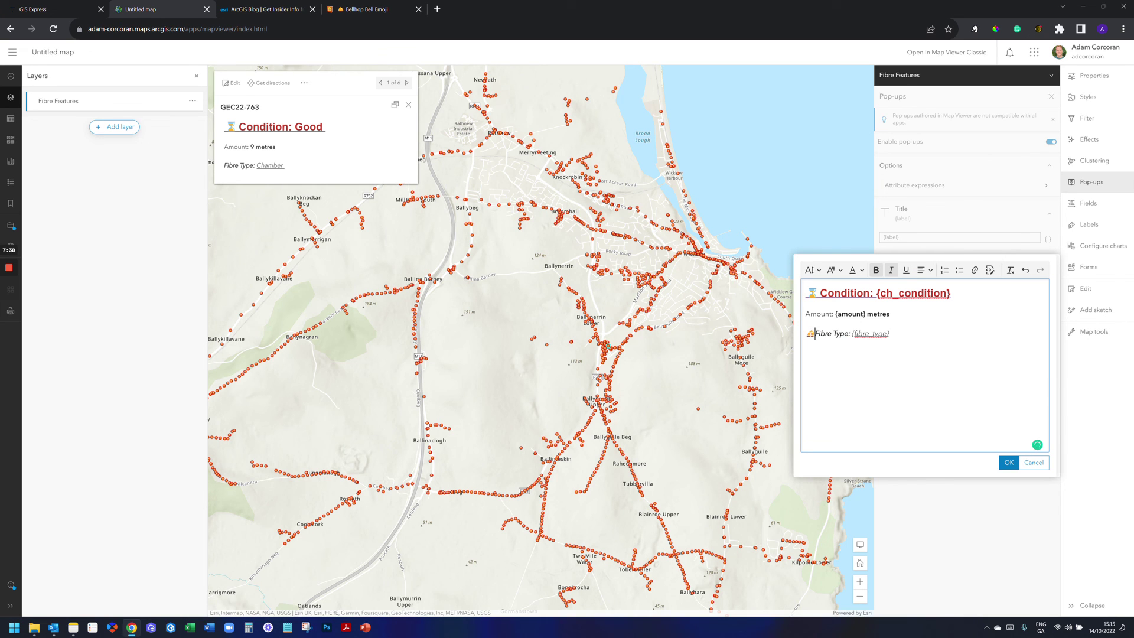
key("shift+Right")
left_click(853, 334)
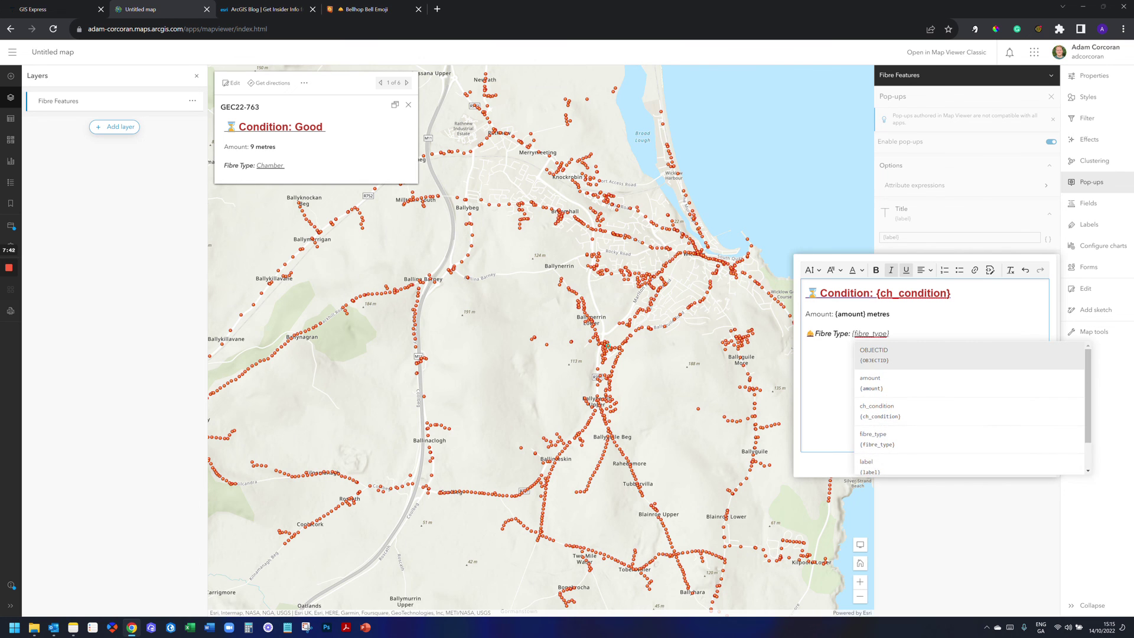
left_click(1015, 465)
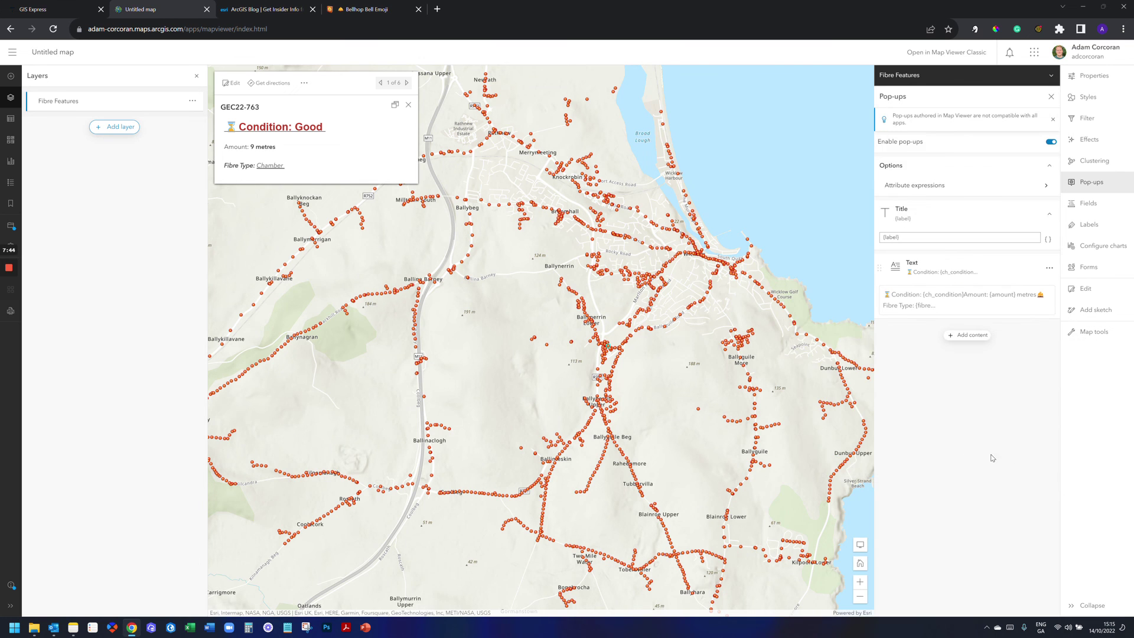
Look through Emojipedia's Objects list for further emojis, and return to the map.
left_click(357, 10)
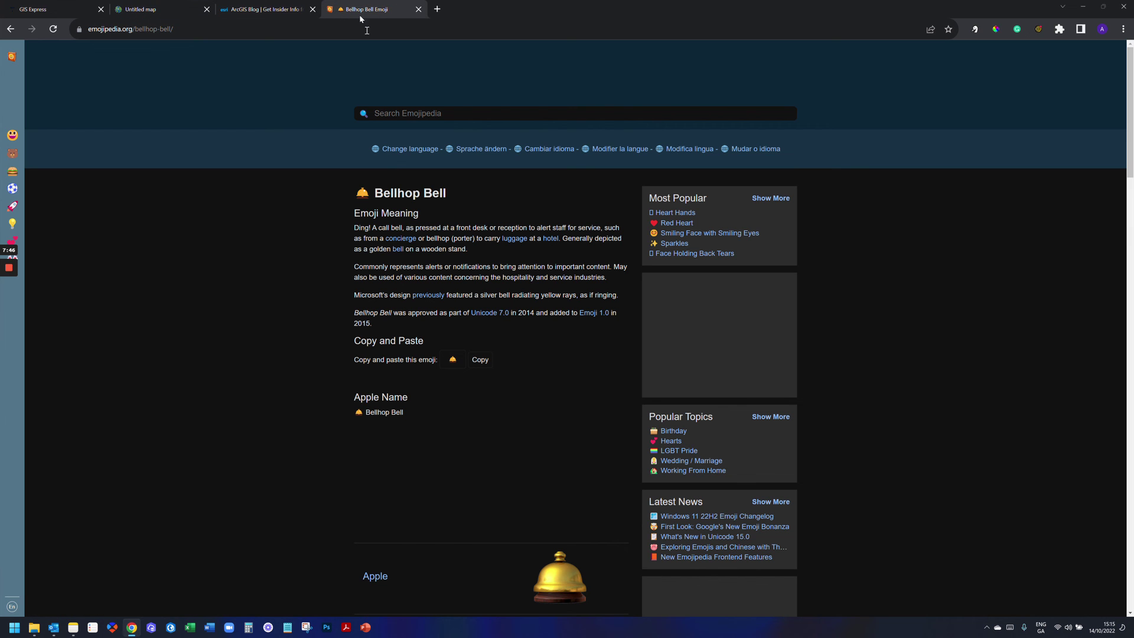
left_click(11, 28)
scroll(371, 342, "down", 8)
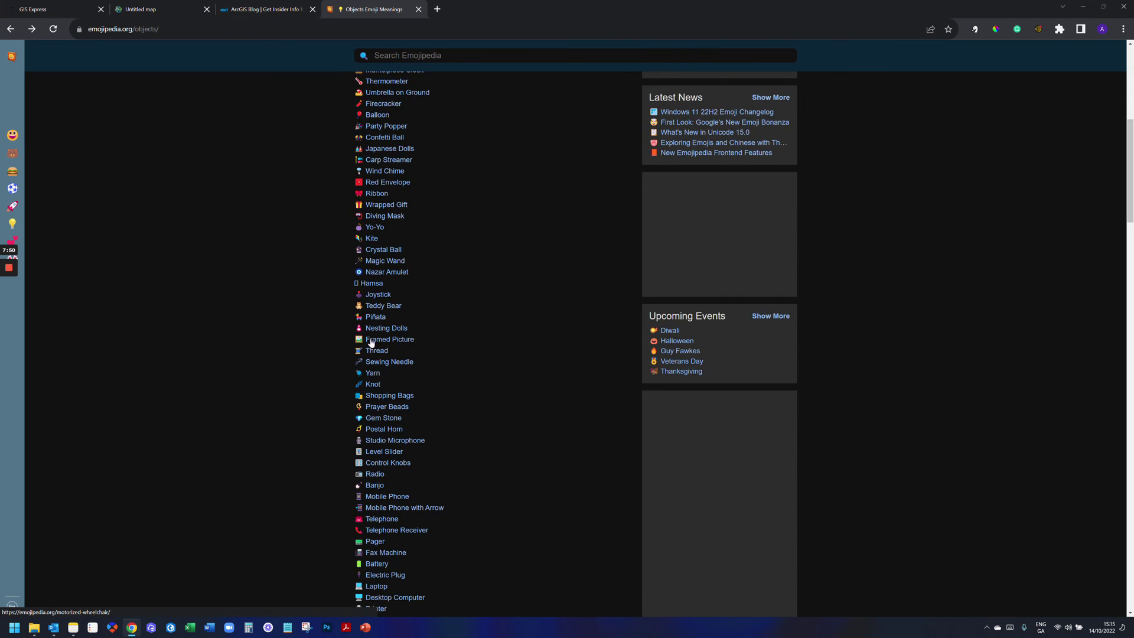
scroll(354, 350, "down", 8)
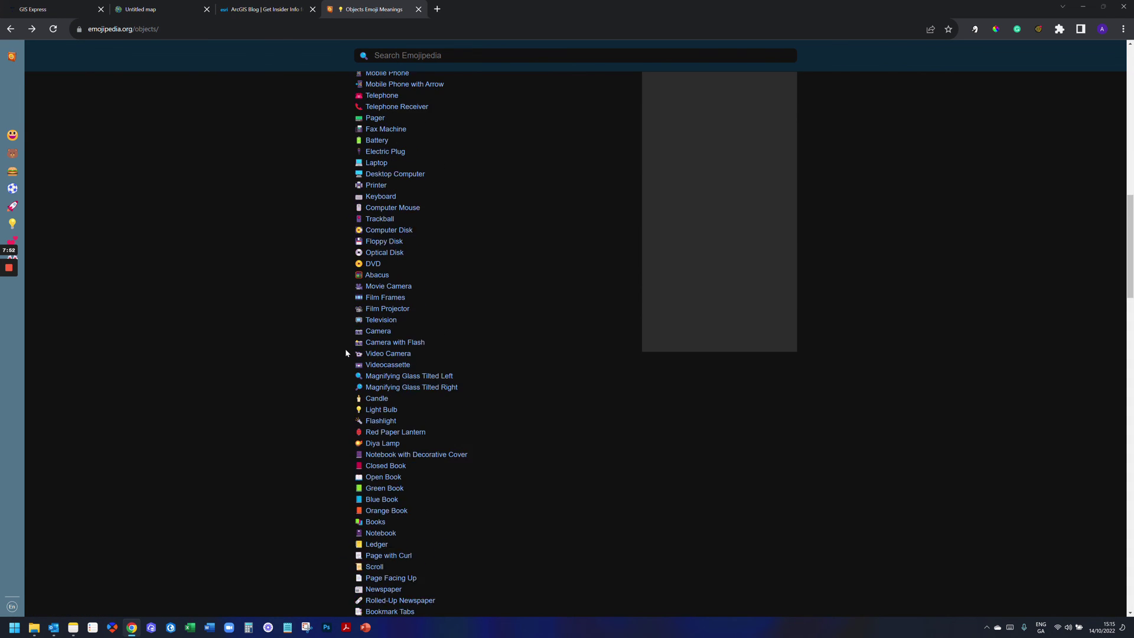
scroll(347, 353, "down", 10)
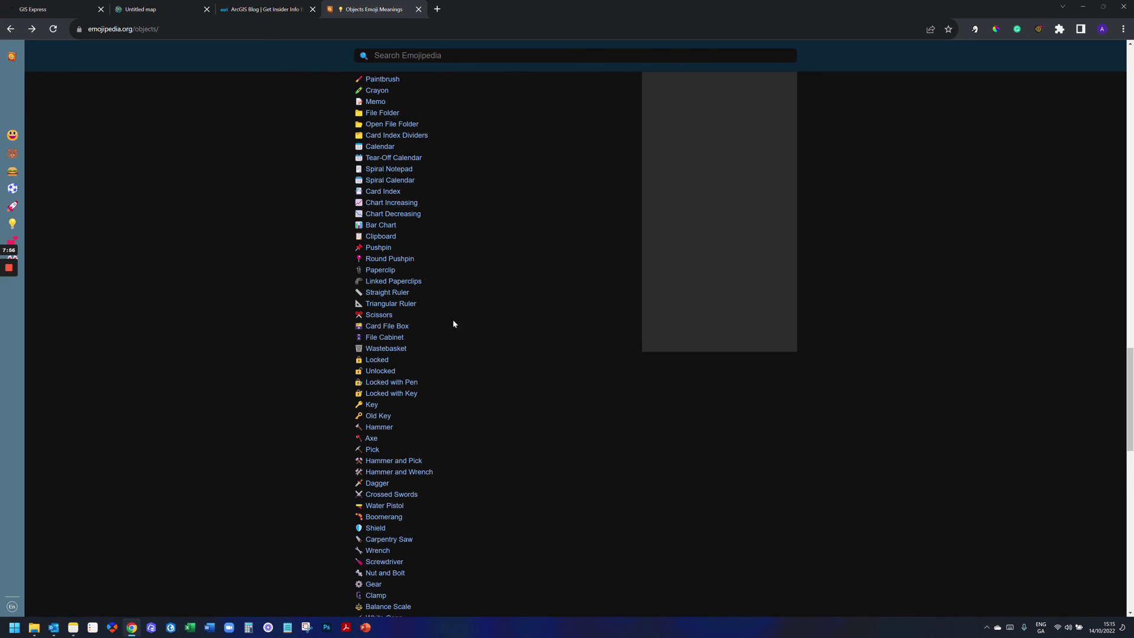
left_click(159, 9)
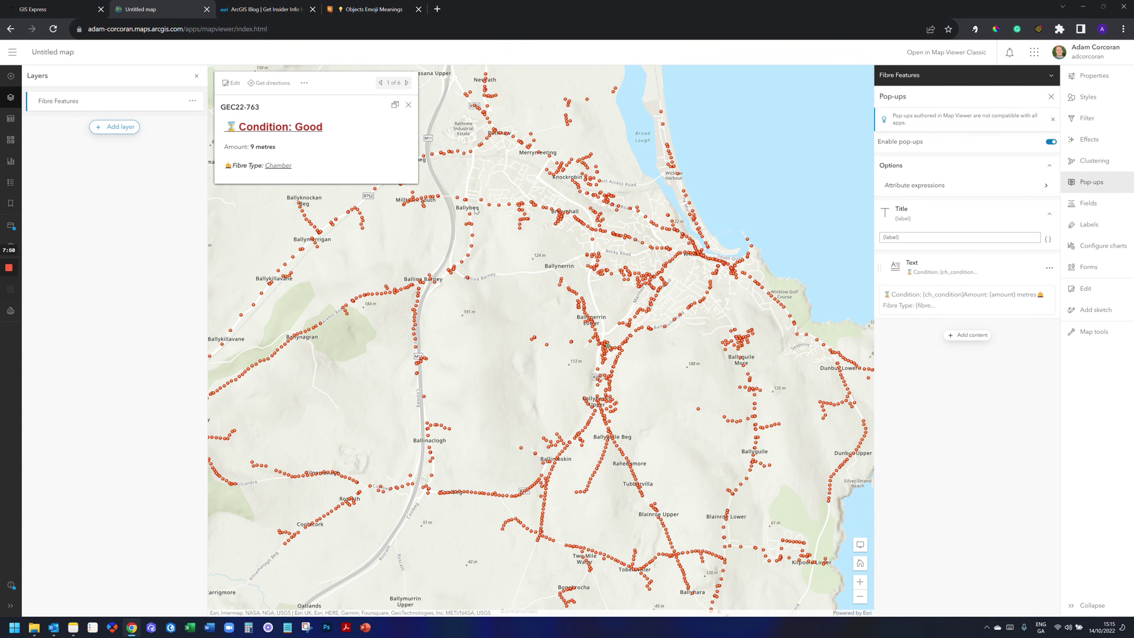